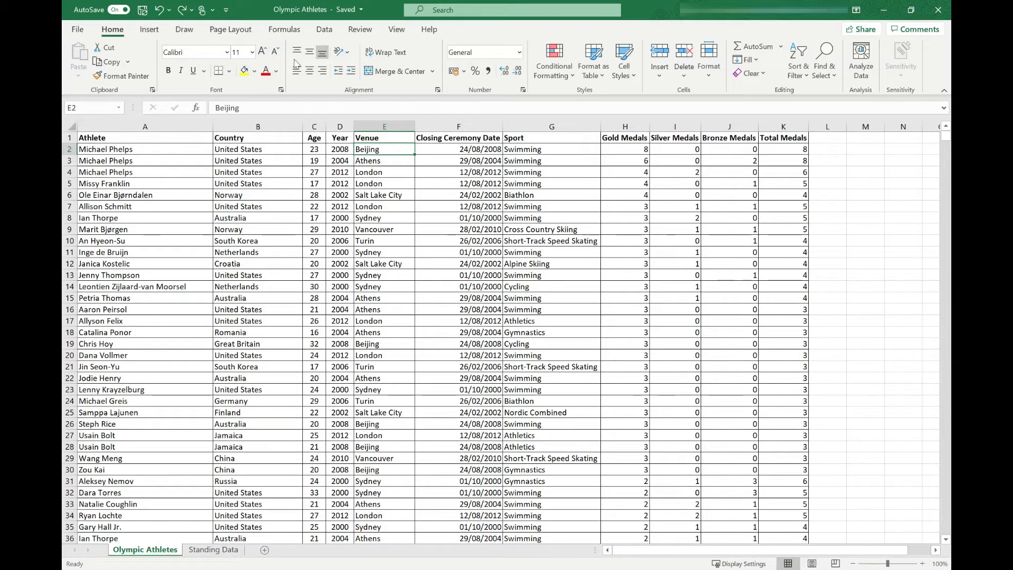
Step: Add a data validation rule to cell E2 that allows only a text length less than 10
{"action": "left_click", "coordinate": [326, 33]}
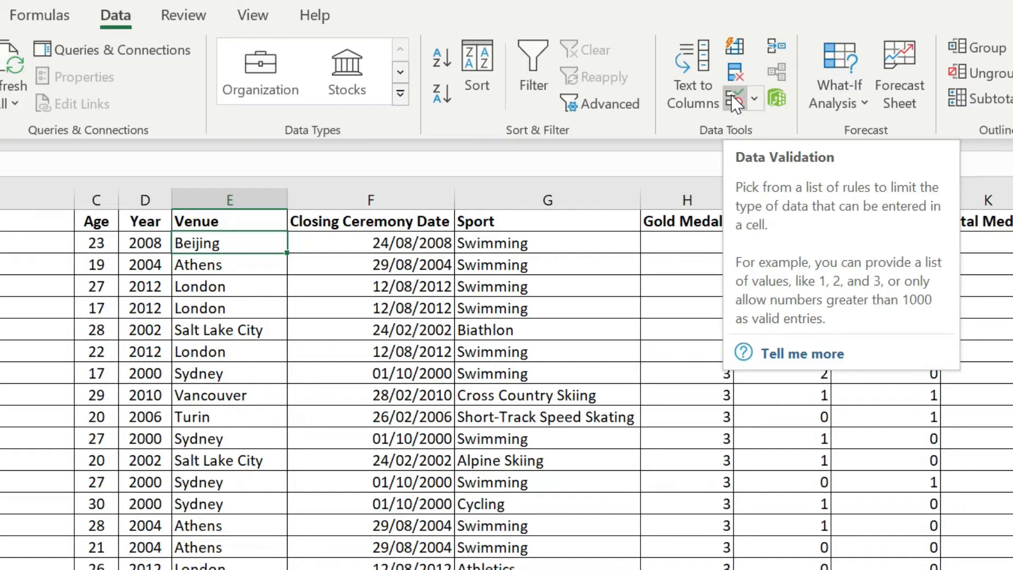
{"action": "left_click", "coordinate": [736, 103]}
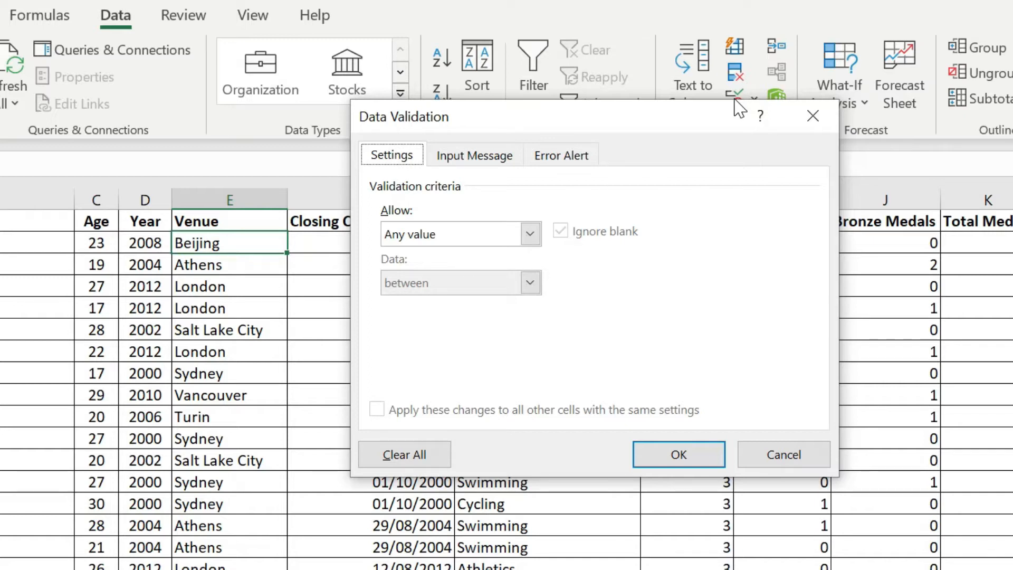
{"action": "left_click", "coordinate": [529, 234]}
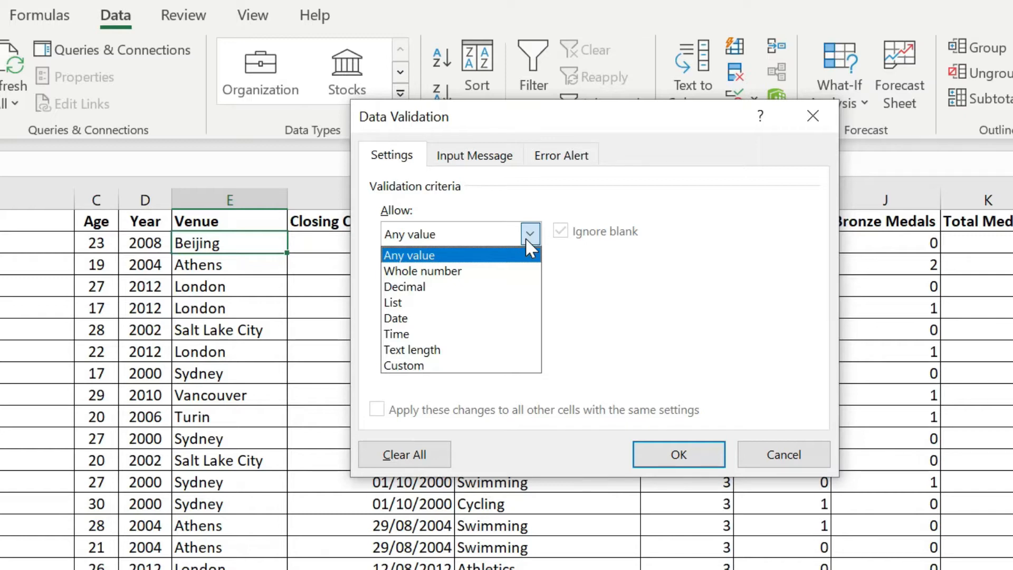
{"action": "left_click", "coordinate": [453, 351]}
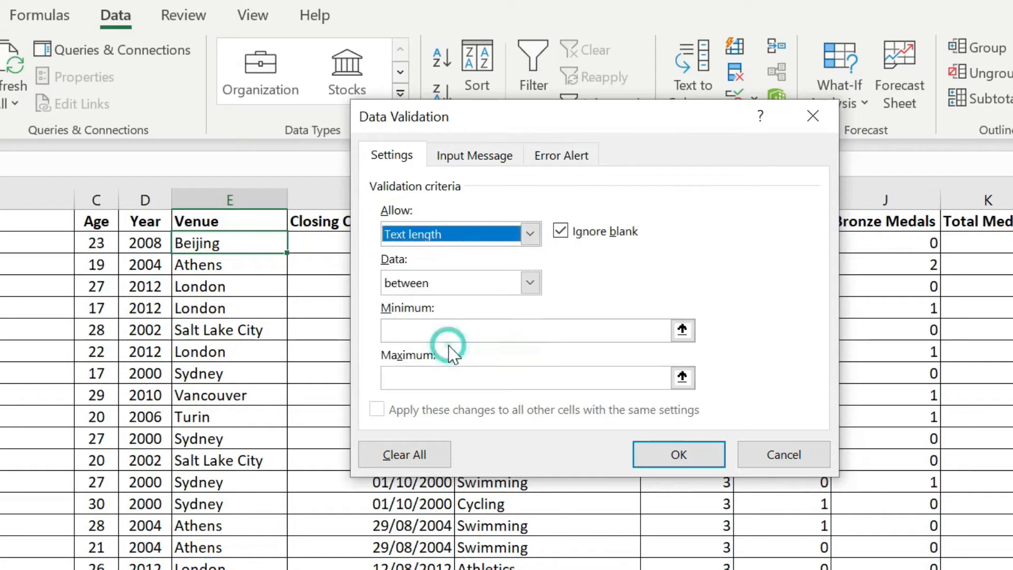
{"action": "left_click", "coordinate": [530, 283]}
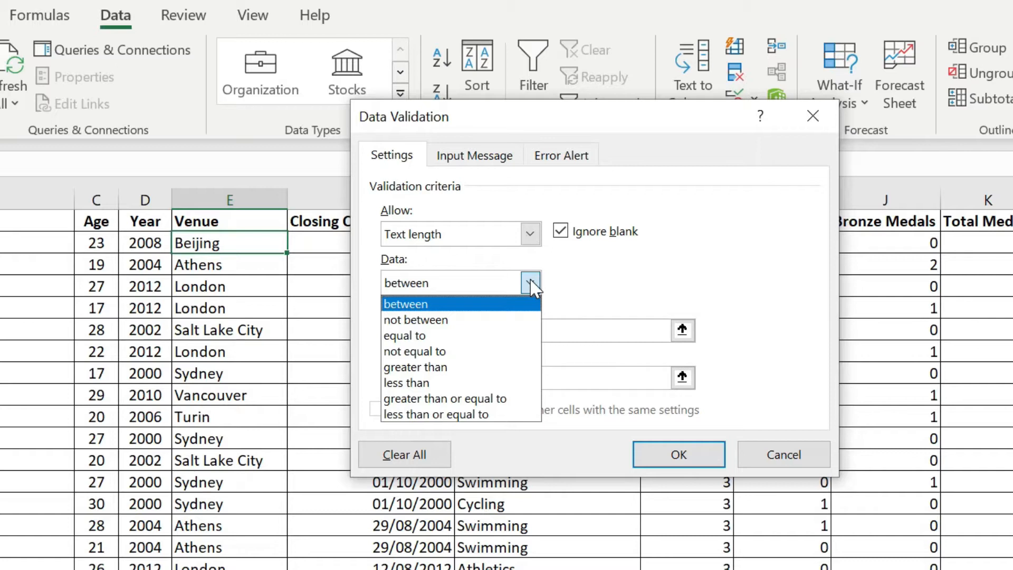
{"action": "left_click", "coordinate": [469, 382]}
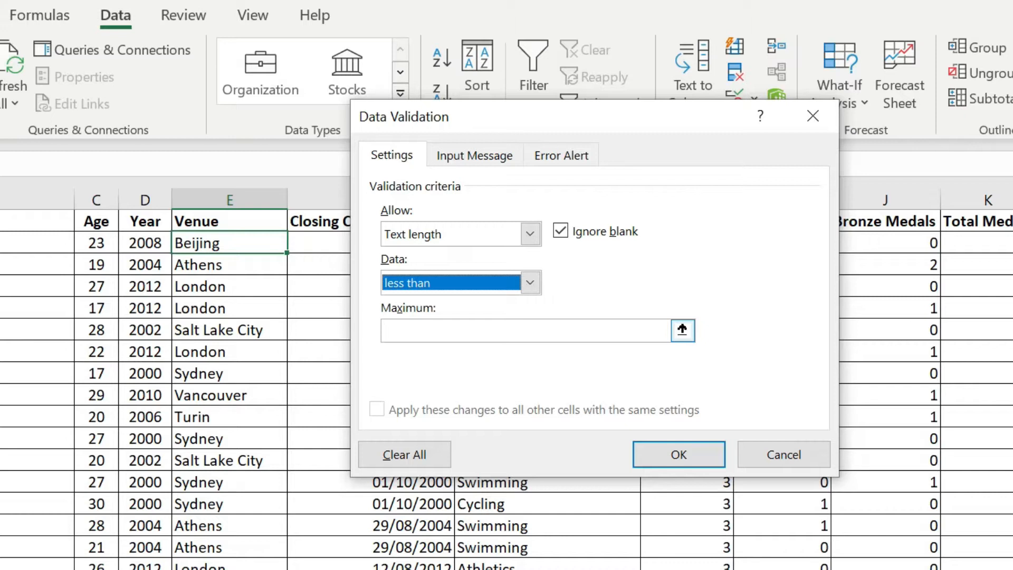
{"action": "left_click", "coordinate": [406, 327]}
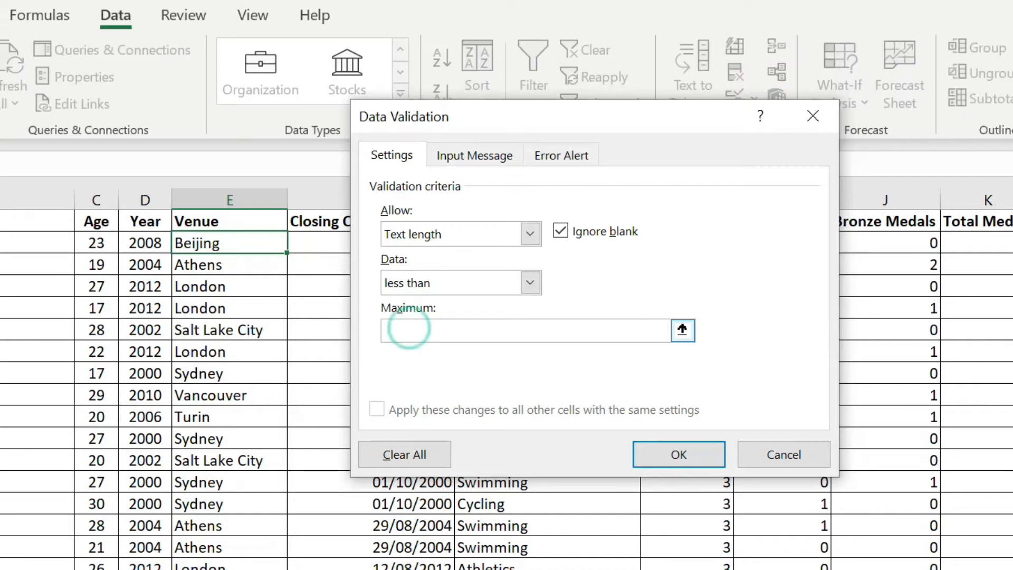
{"action": "type", "text": "10"}
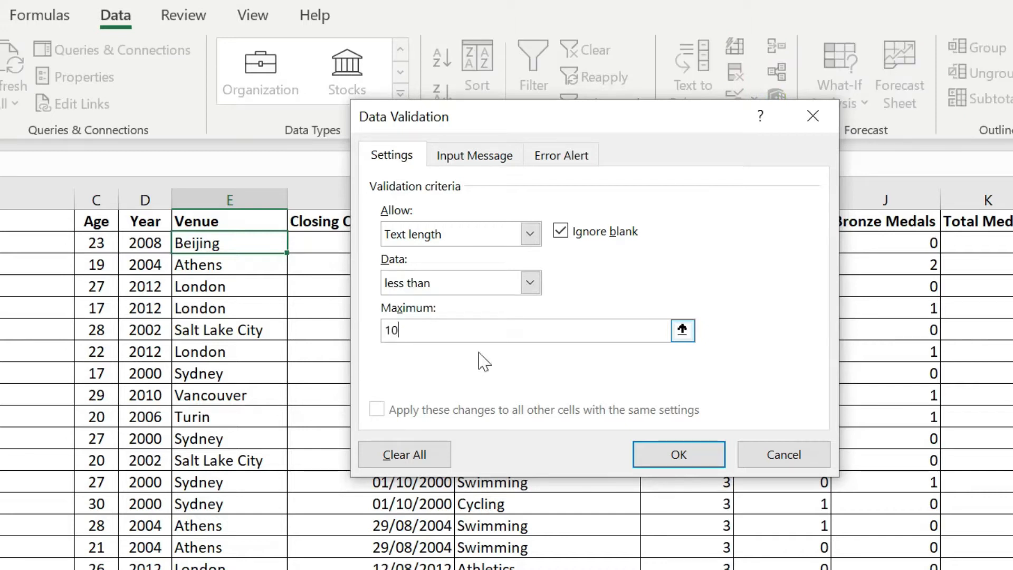
{"action": "left_click", "coordinate": [665, 464]}
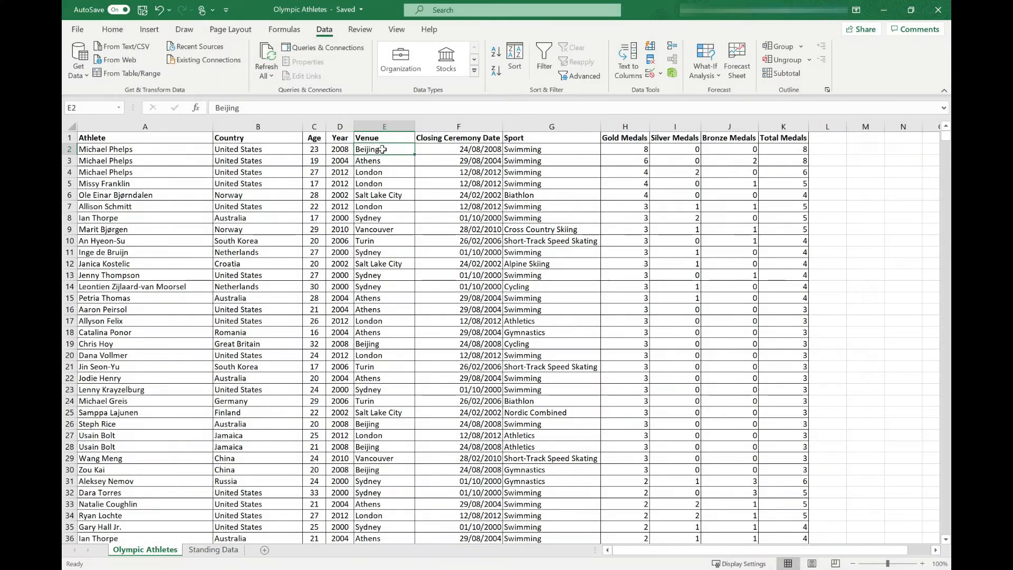
Step: Test the rule by trying to append "fhkahjkvdahgjka" to Beijing in cell E2, and cancel the entry
{"action": "double_click", "coordinate": [382, 150]}
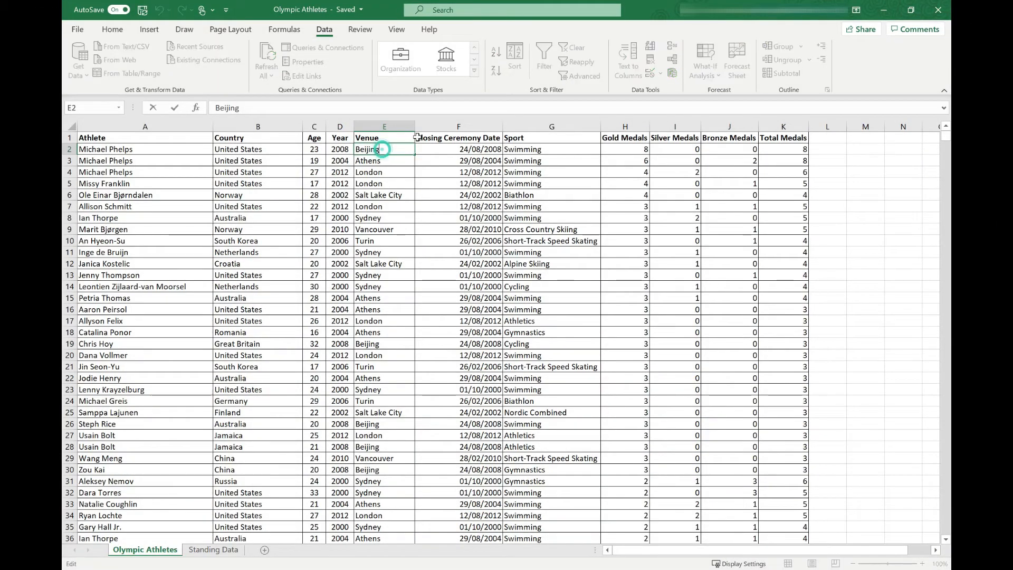
{"action": "type", "text": "fhkahjkvdahgjka"}
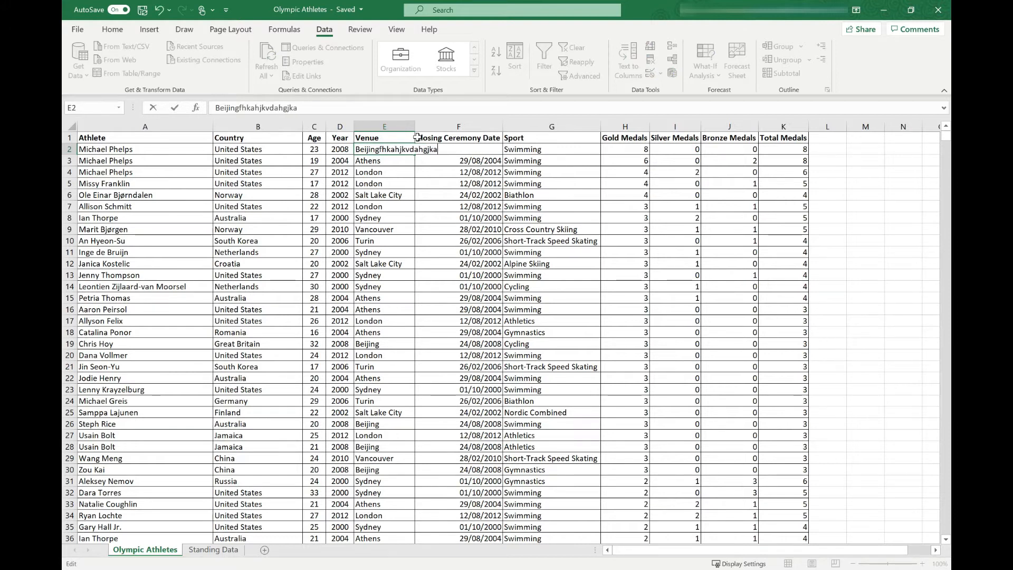
{"action": "key", "text": "Return"}
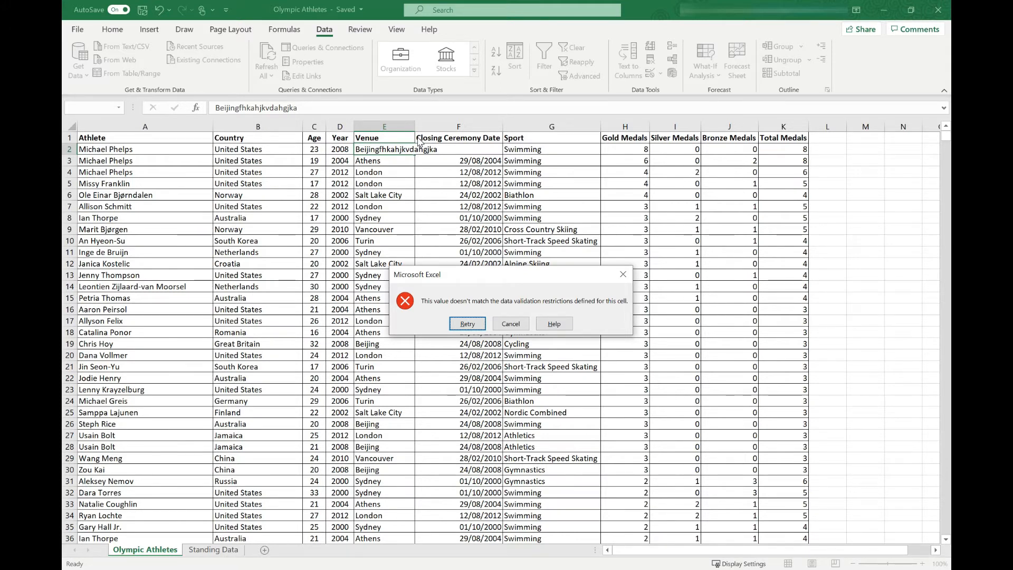
{"action": "left_click", "coordinate": [504, 324]}
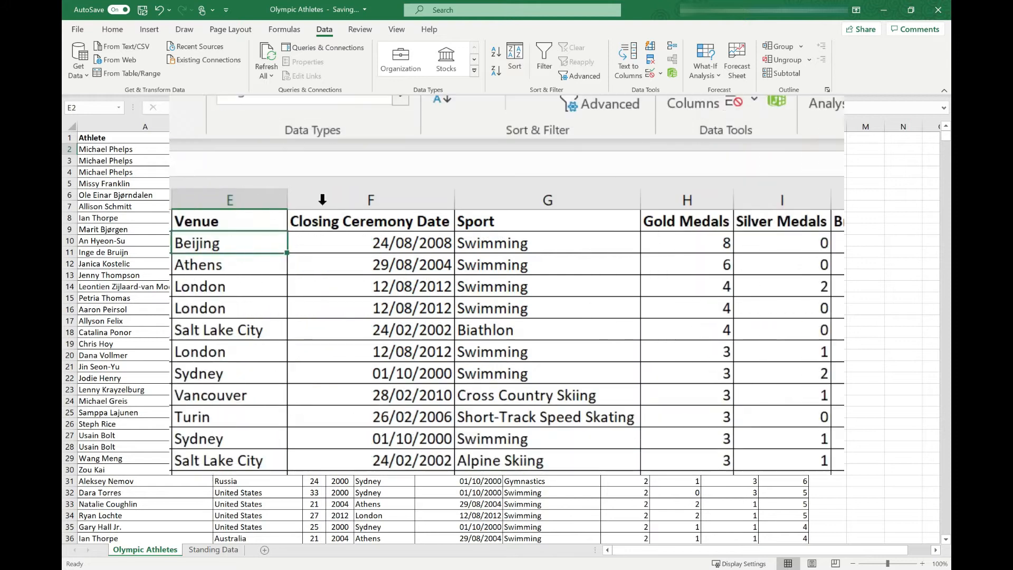
Step: Add an input message to E2's validation titled "Attention!" with the text "Text must be no longer than 10 characters"
{"action": "left_click", "coordinate": [650, 74]}
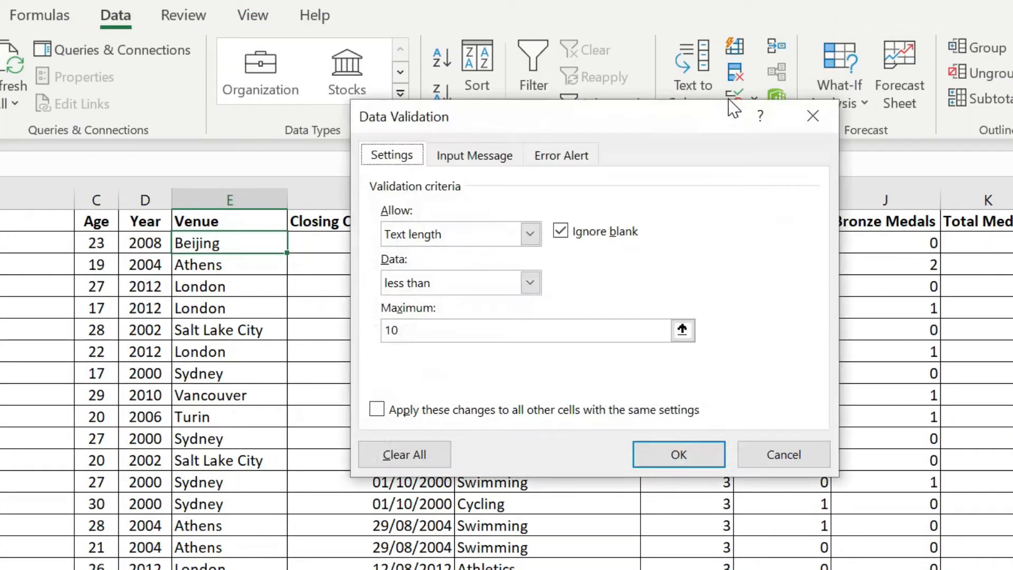
{"action": "left_click", "coordinate": [488, 164]}
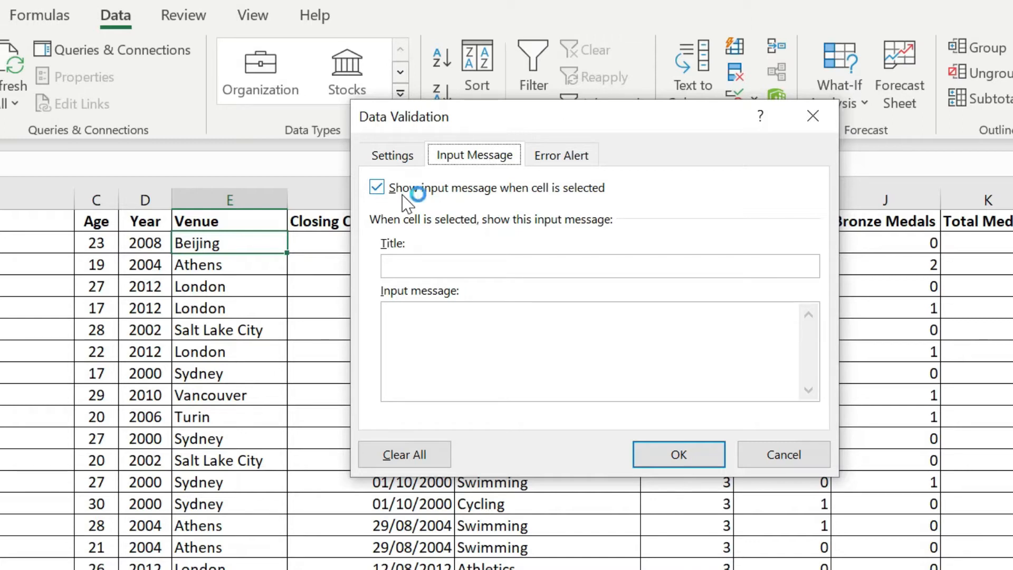
{"action": "key", "text": "Tab"}
{"action": "key", "text": "Tab"}
{"action": "type", "text": "Attention!"}
{"action": "key", "text": "Tab"}
{"action": "type", "text": "Text must be no longer than 10 characters"}
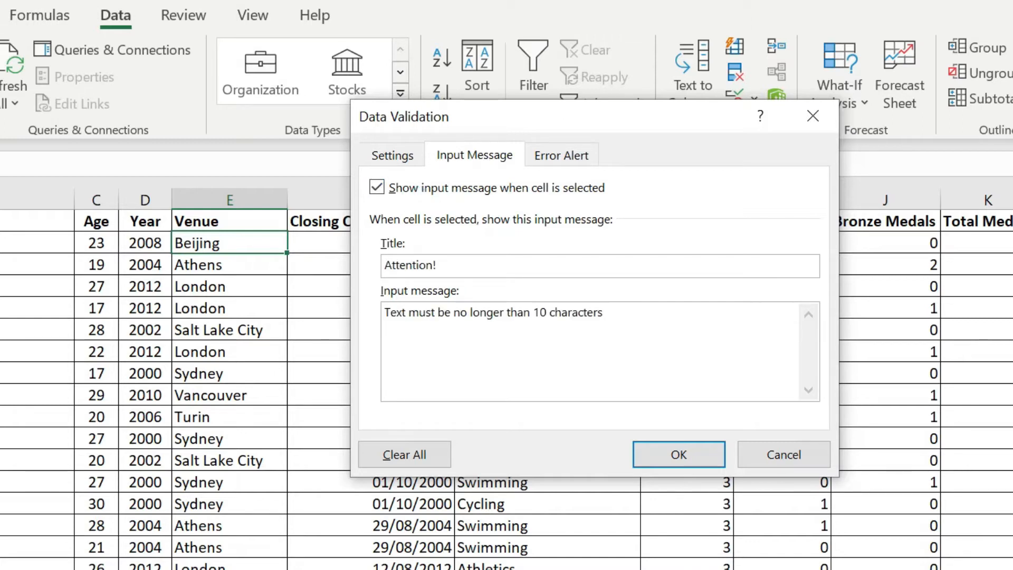
{"action": "left_click", "coordinate": [686, 458]}
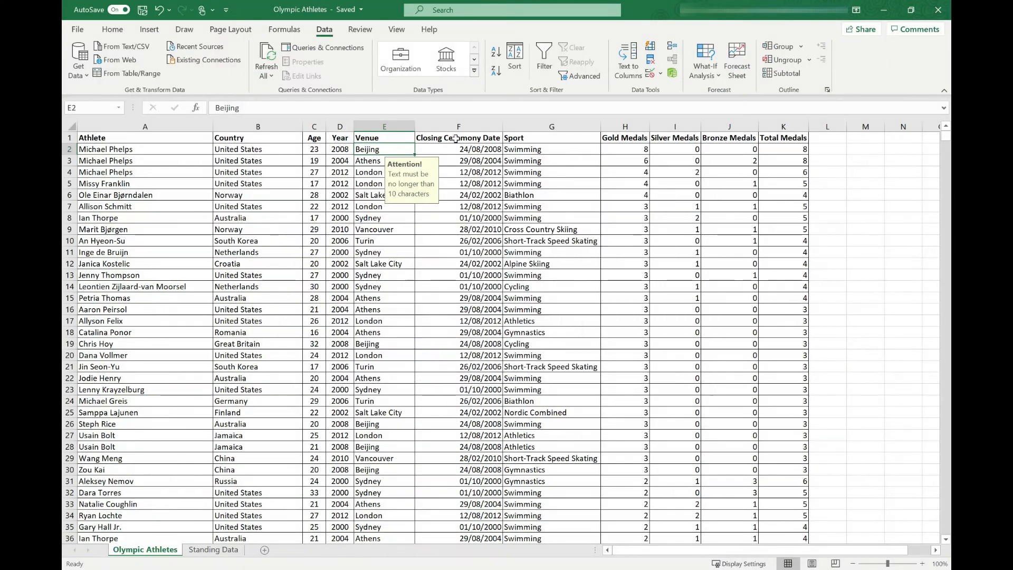
{"action": "left_click", "coordinate": [378, 168]}
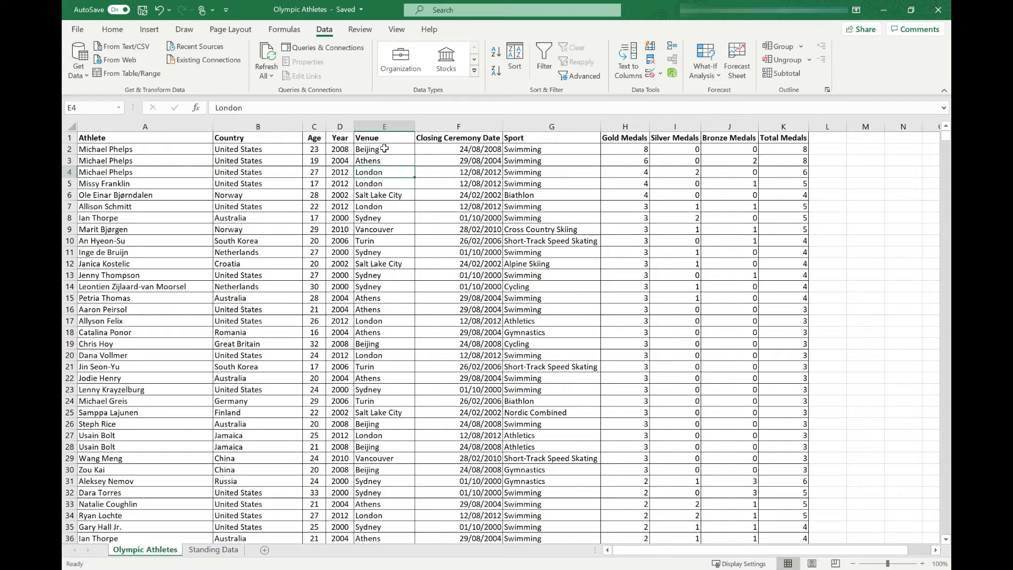
Step: Open the data validation error alert settings for cell E2
{"action": "left_click", "coordinate": [385, 148]}
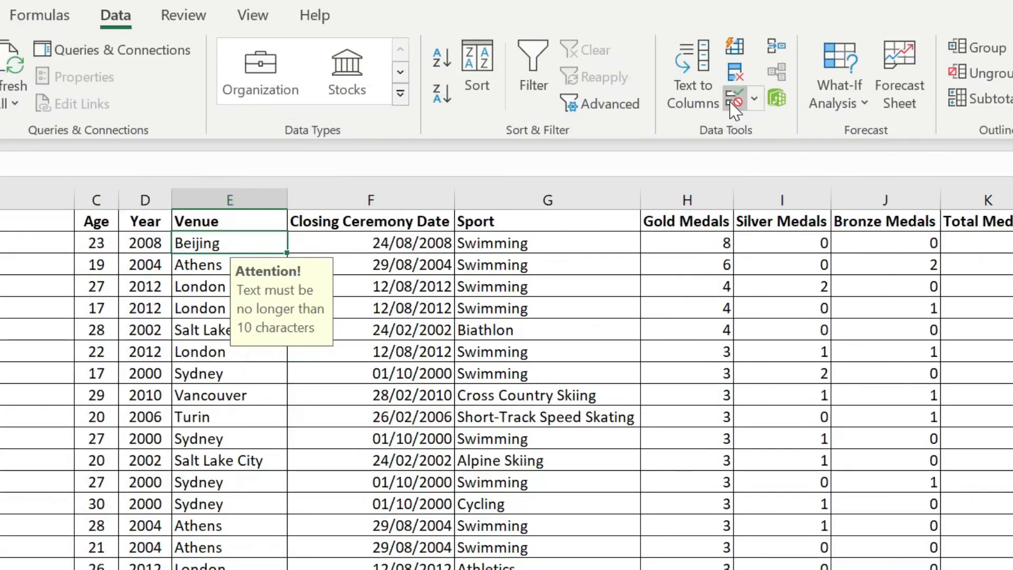
{"action": "left_click", "coordinate": [733, 100]}
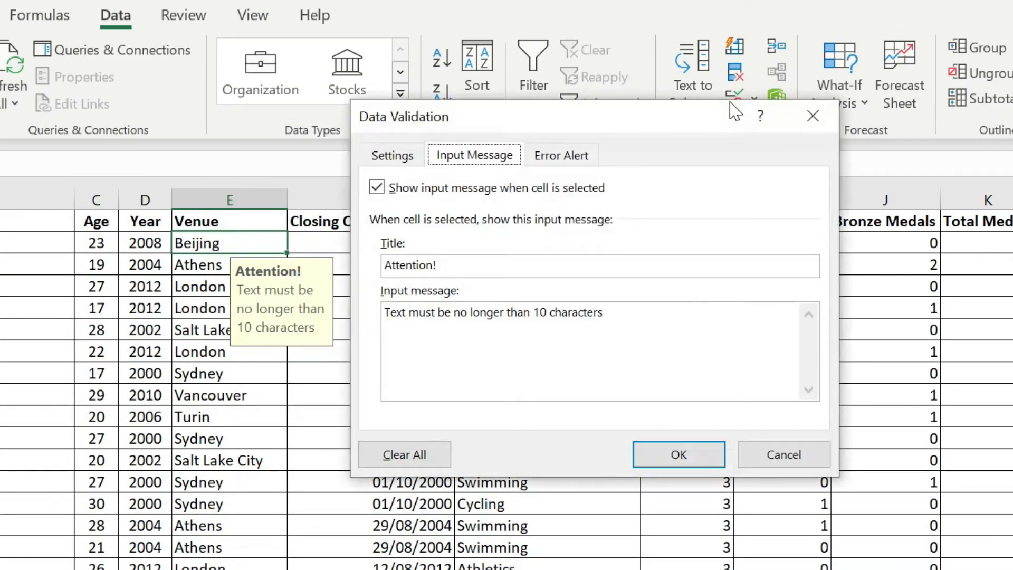
{"action": "left_click", "coordinate": [562, 158]}
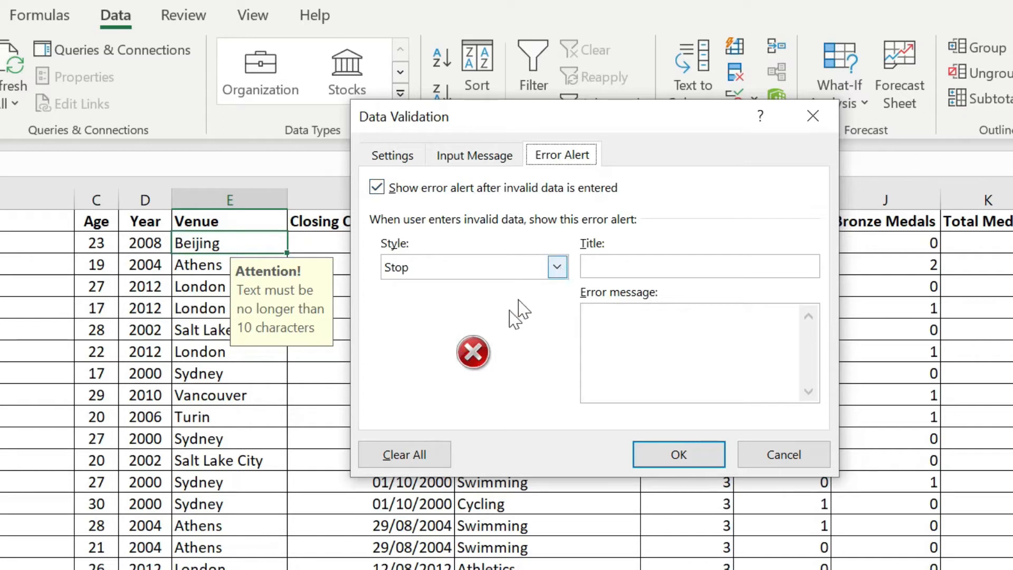
Step: Preview the Warning and Information error alert styles and return the style to Stop
{"action": "left_click", "coordinate": [556, 266]}
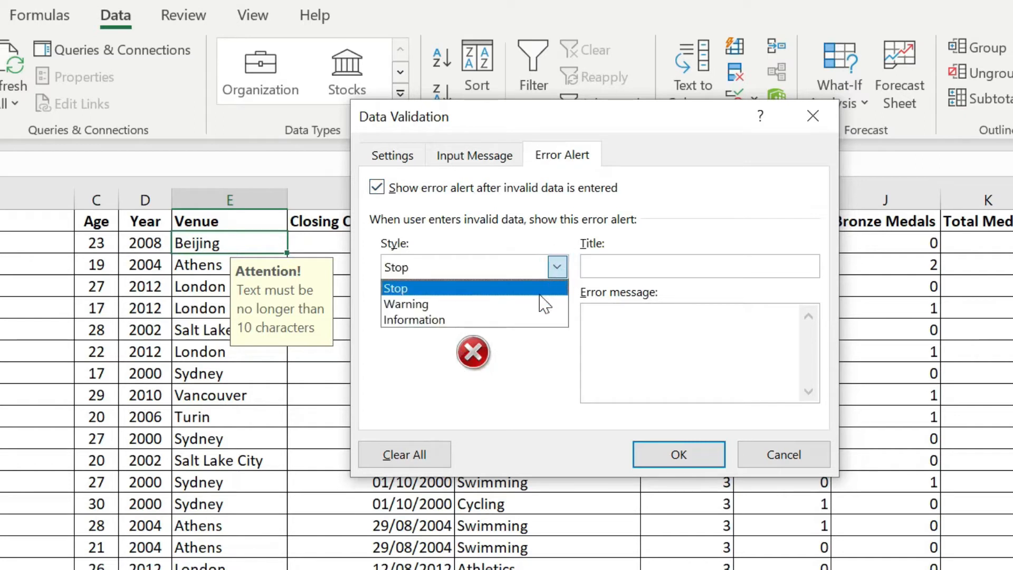
{"action": "left_click", "coordinate": [534, 302]}
{"action": "left_click", "coordinate": [556, 267]}
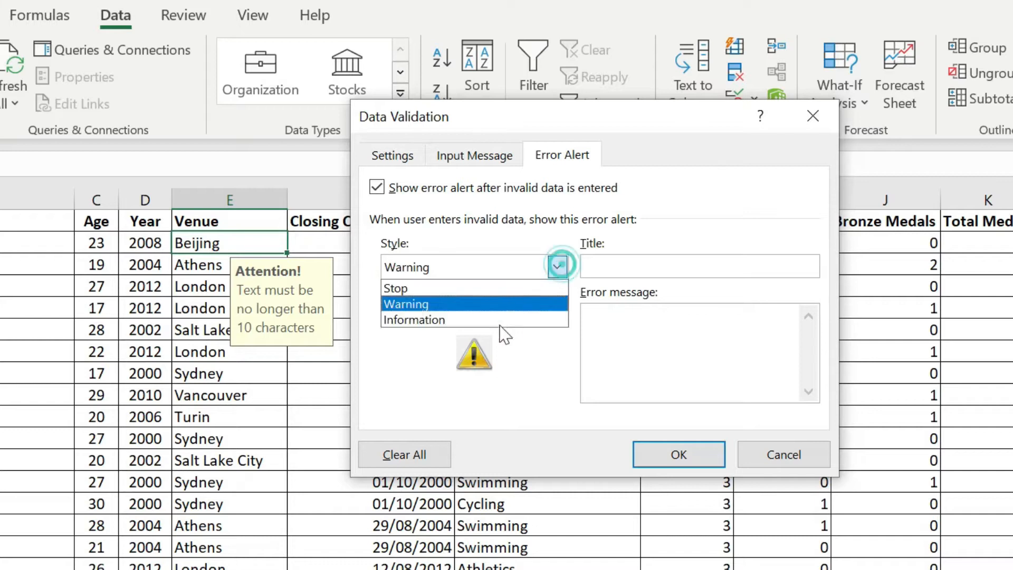
{"action": "left_click", "coordinate": [471, 320]}
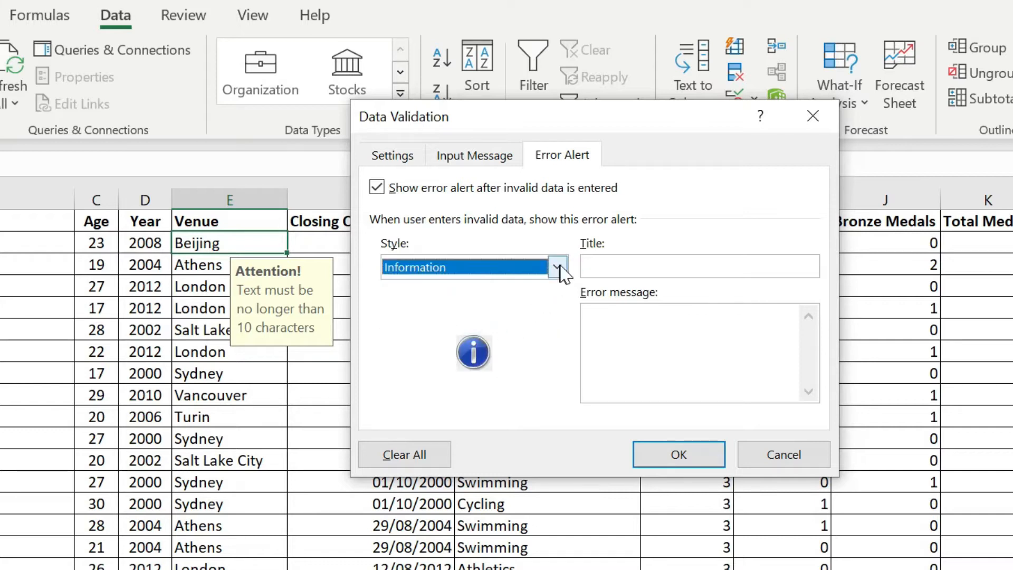
{"action": "left_click", "coordinate": [557, 266]}
{"action": "left_click", "coordinate": [467, 289]}
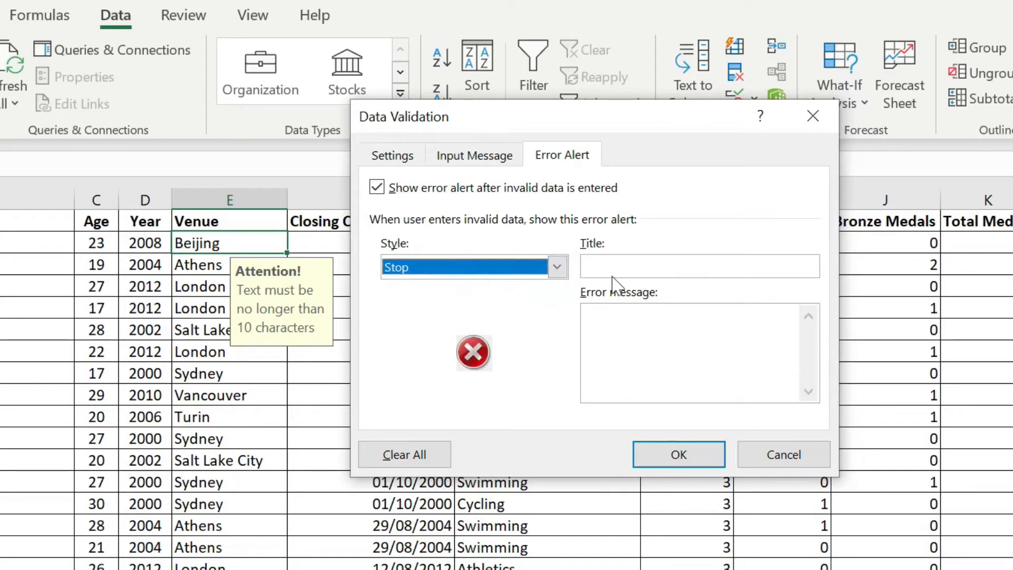
Step: Give the error alert the title "Error" and the message "Text must be no longer than 10 characters", and apply it
{"action": "key", "text": "Tab"}
{"action": "type", "text": "Error"}
{"action": "key", "text": "Tab"}
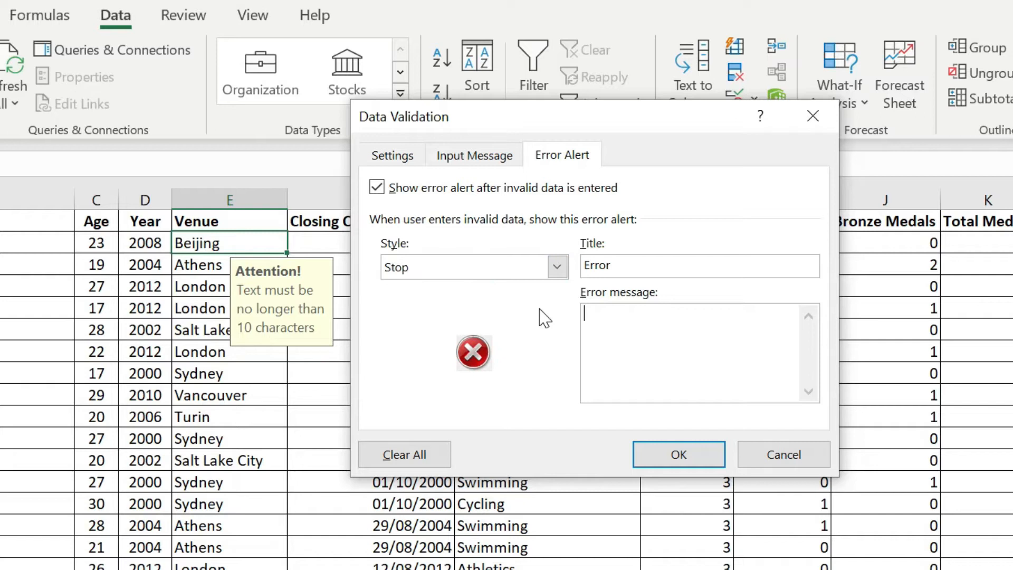
{"action": "type", "text": "Text must be no longer than 10 characters"}
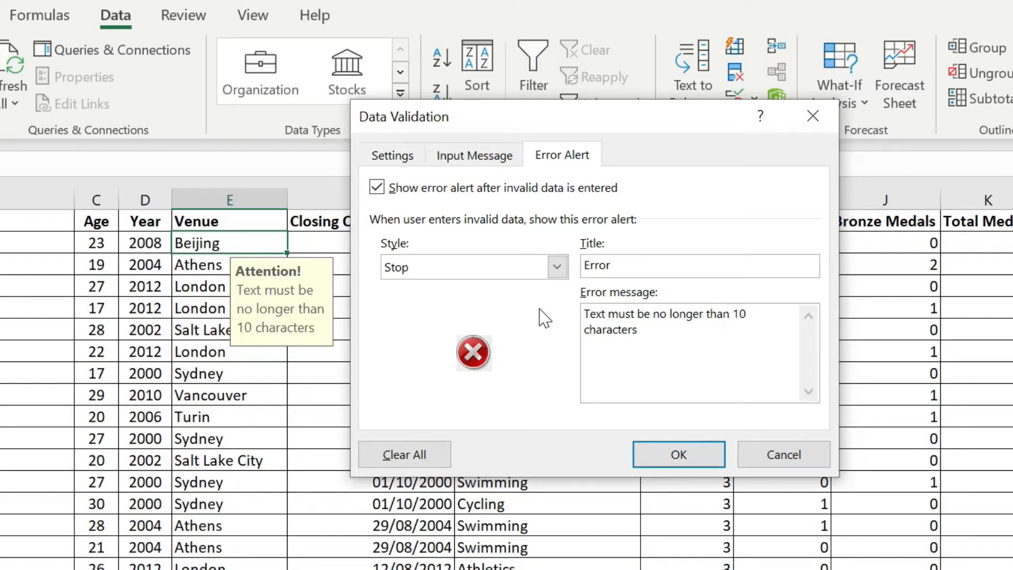
{"action": "left_click", "coordinate": [679, 454]}
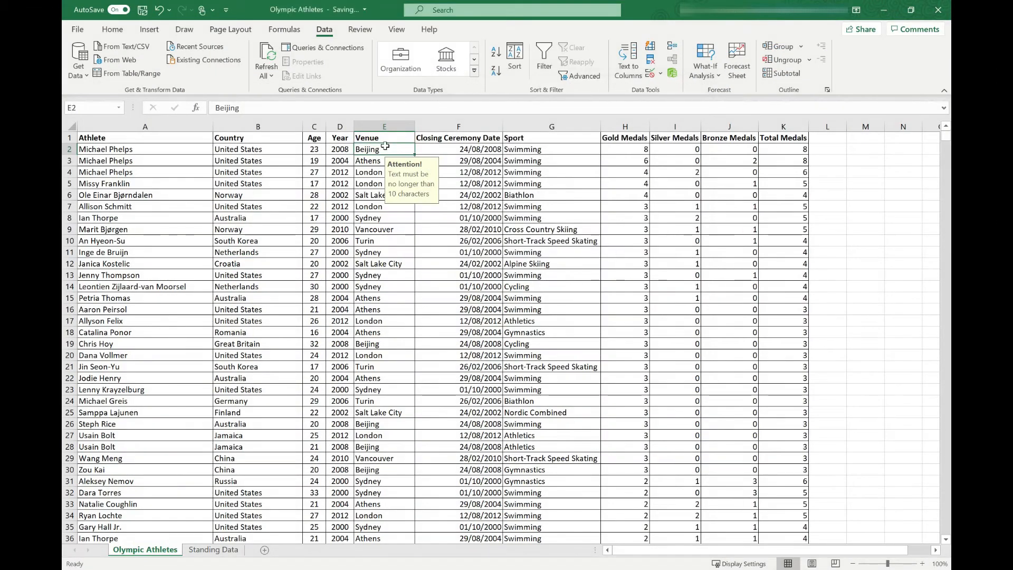
Step: Test the custom error alert by trying to append "hjfdhjasdhjkfashjk" to Beijing in cell E2, and cancel the entry
{"action": "double_click", "coordinate": [382, 147]}
{"action": "type", "text": "hjfdhjasdhjkfashjk"}
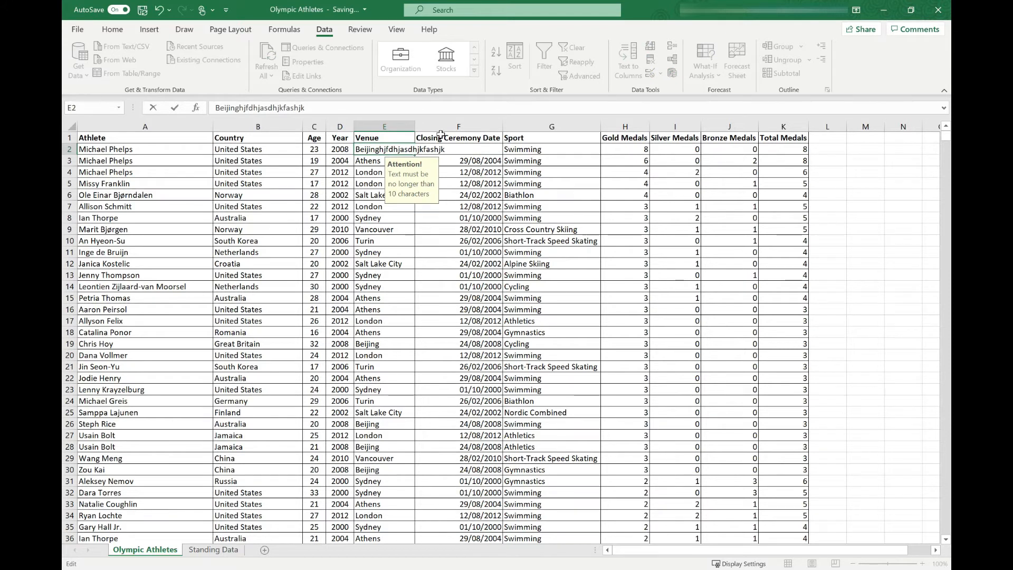
{"action": "key", "text": "Return"}
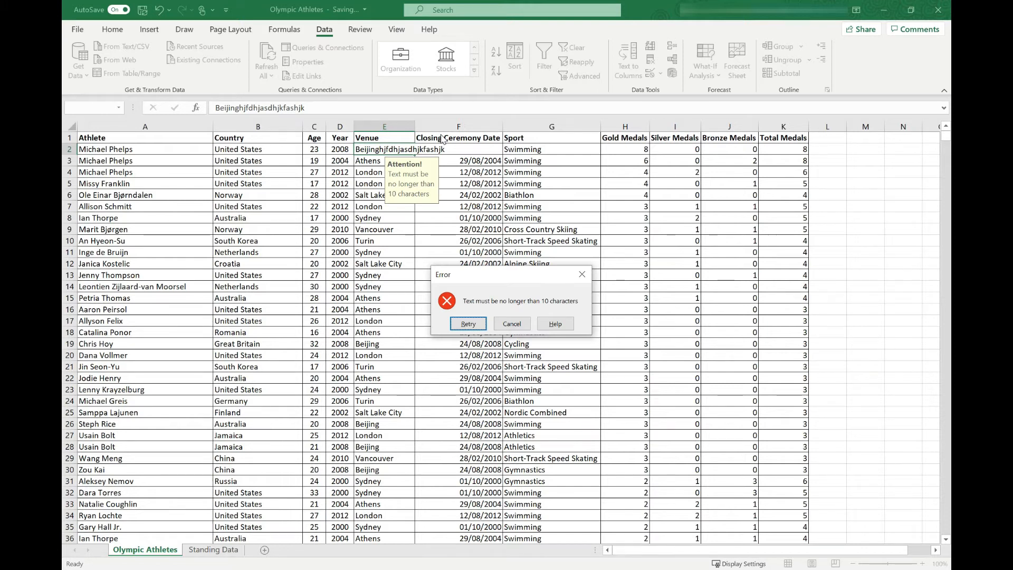
{"action": "left_click", "coordinate": [501, 320]}
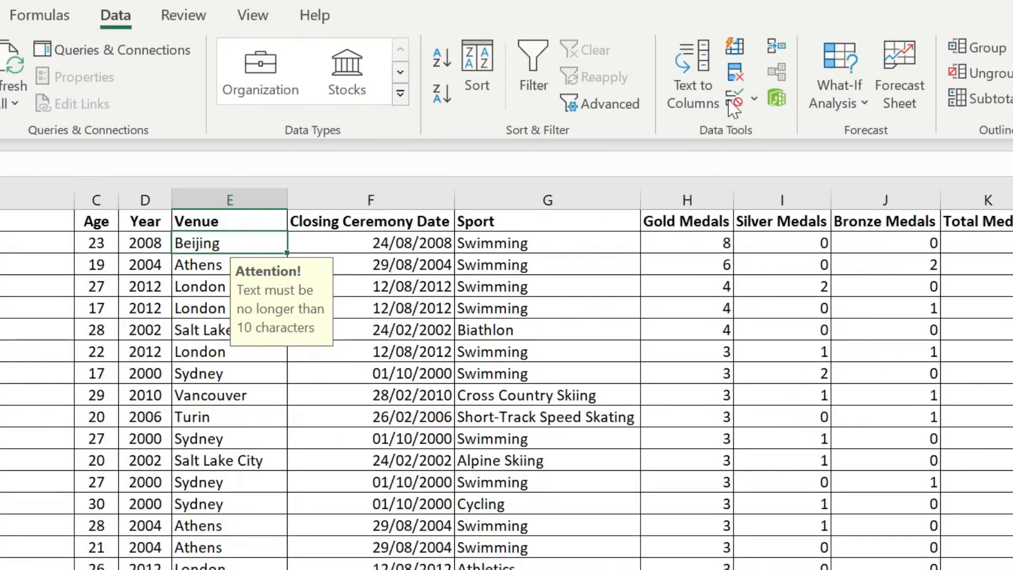
Step: Clear all data validation settings from cell E2
{"action": "left_click", "coordinate": [732, 103]}
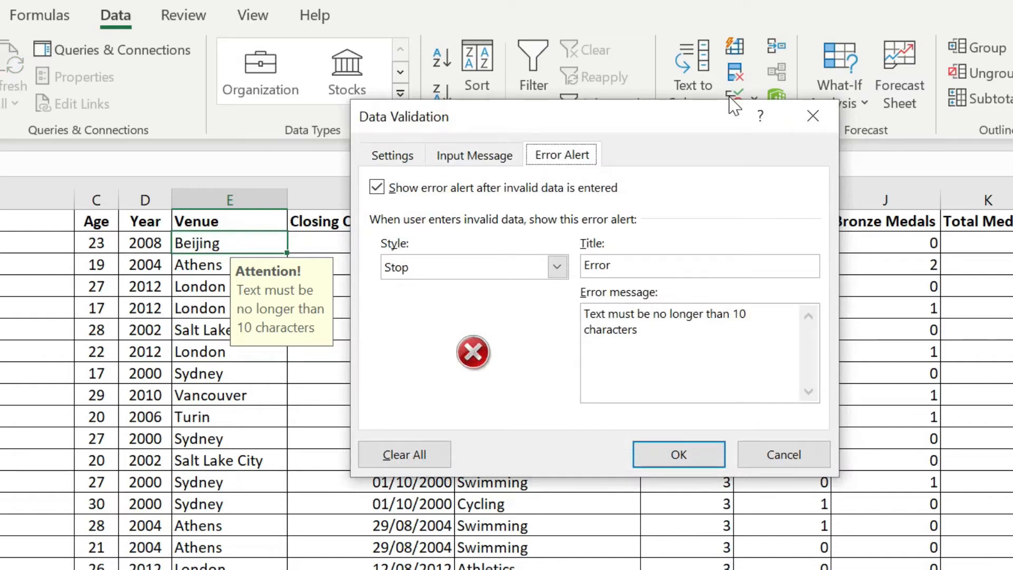
{"action": "left_click", "coordinate": [387, 453]}
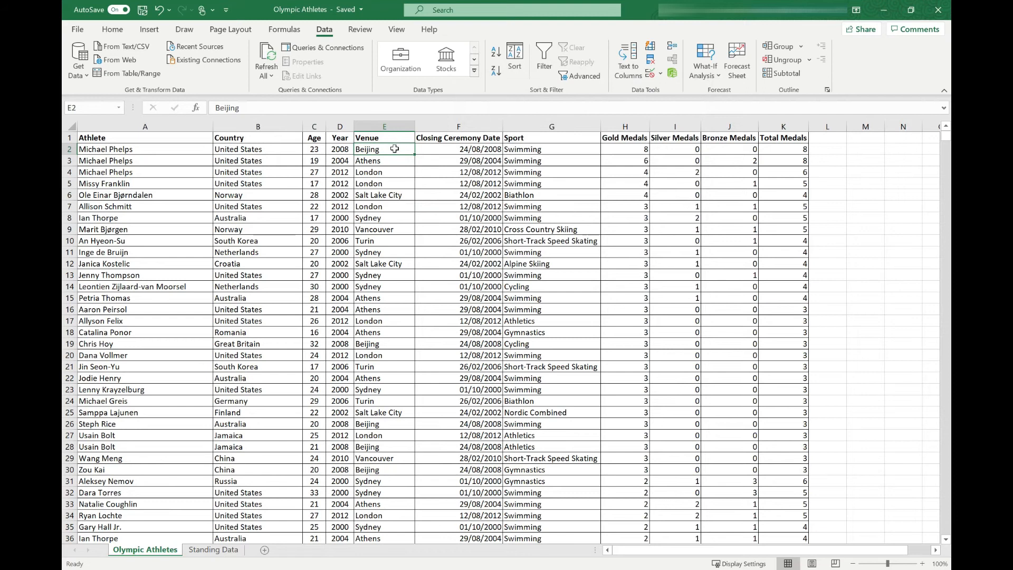
Step: Try appending "fchjkfhjkfahjklfa" to Beijing in cell E2 without validation, and discard the edit
{"action": "double_click", "coordinate": [395, 149]}
{"action": "type", "text": "fchjkfhjkfahjklfa"}
{"action": "key", "text": "Escape"}
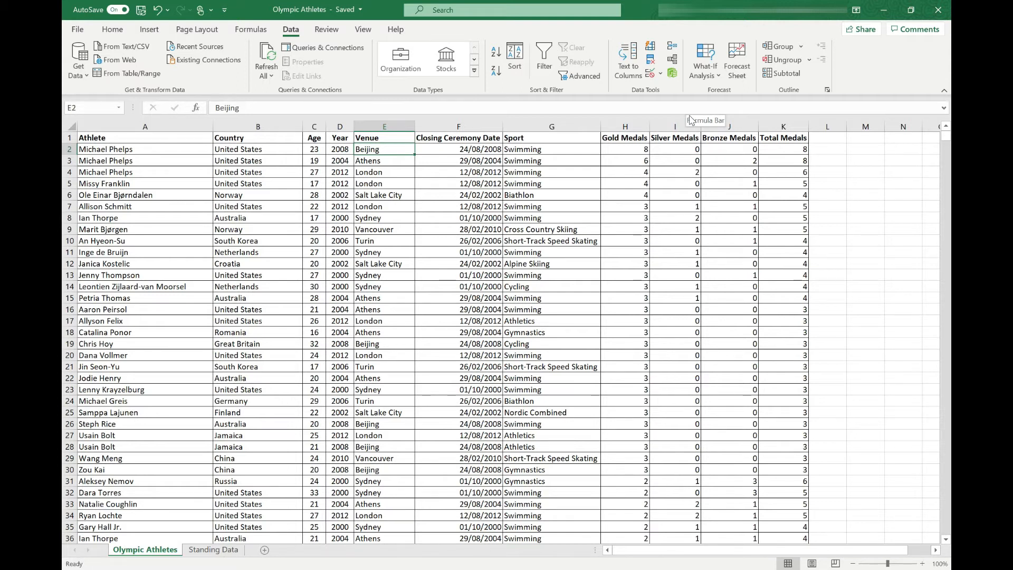
Step: Add the column header "Season" in cell L1
{"action": "left_click", "coordinate": [825, 136]}
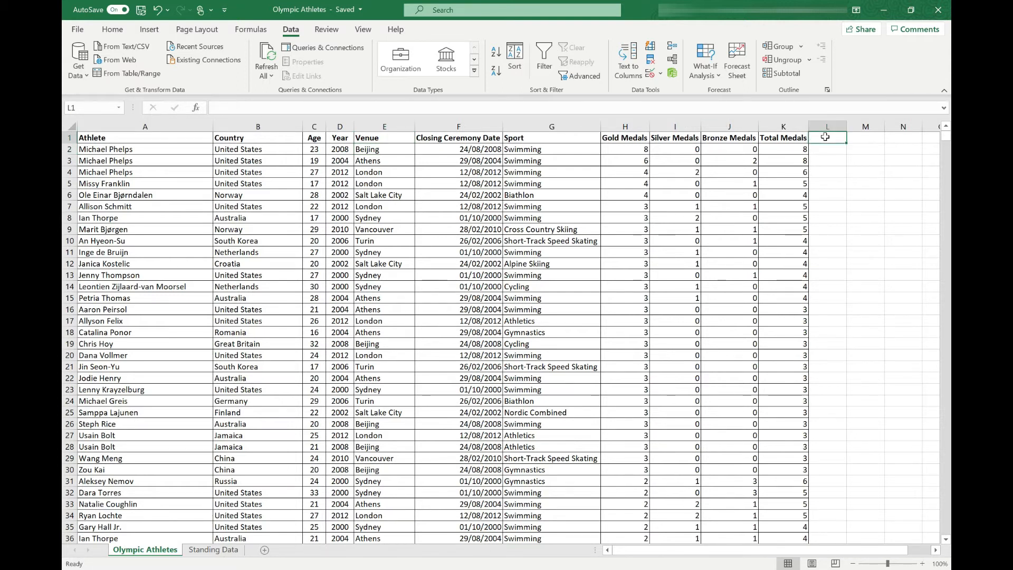
{"action": "type", "text": "Season"}
{"action": "key", "text": "Return"}
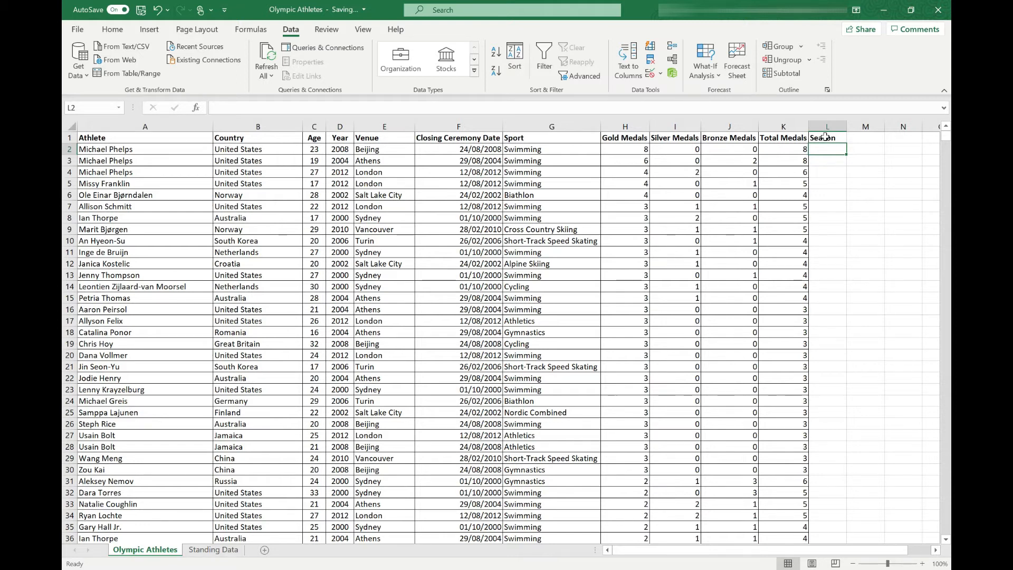
Step: Apply list data validation to the whole of column L, with "Summer, Winter" as the source
{"action": "left_click", "coordinate": [821, 123]}
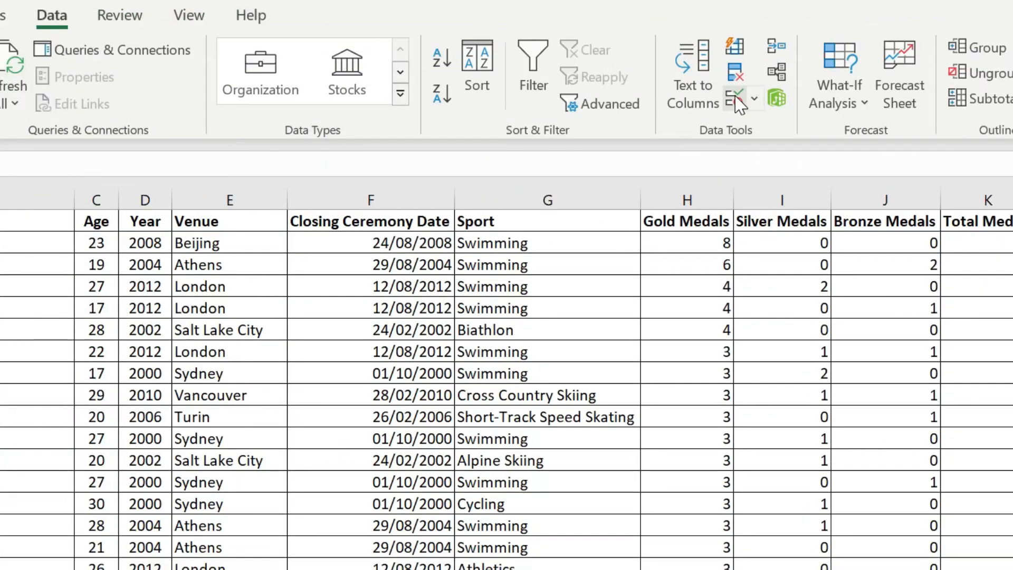
{"action": "left_click", "coordinate": [738, 102]}
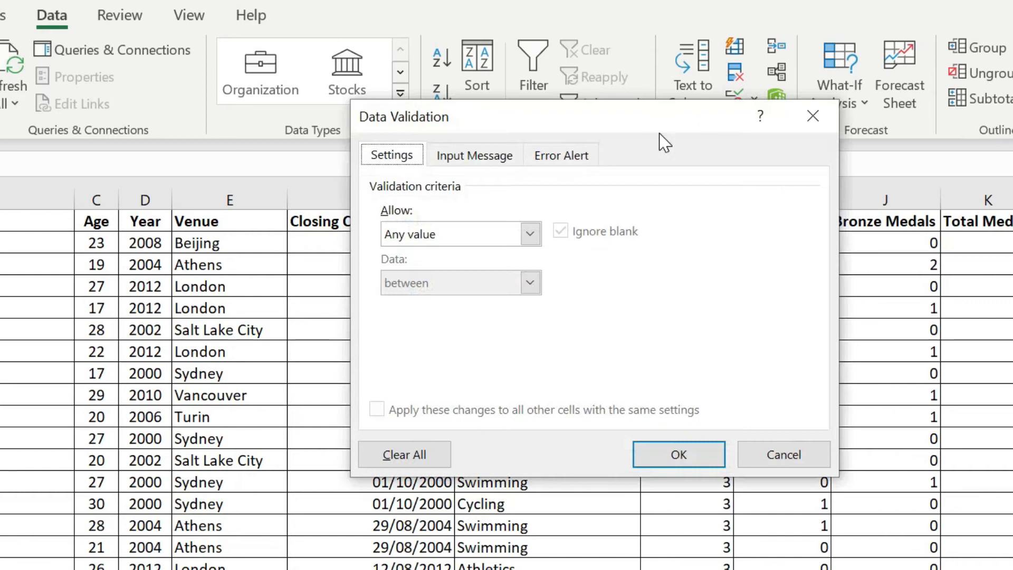
{"action": "left_click", "coordinate": [529, 234]}
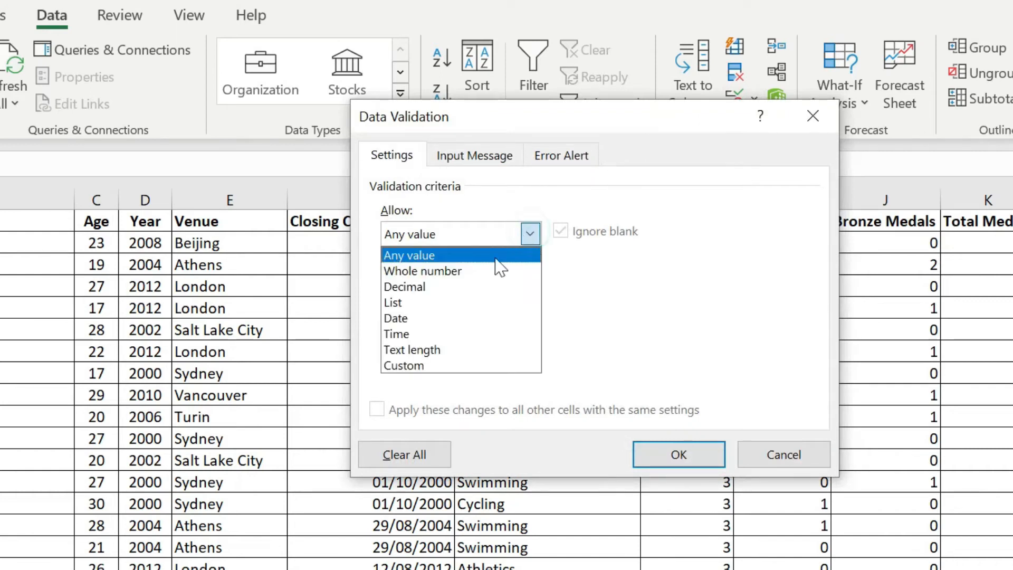
{"action": "left_click", "coordinate": [449, 302]}
{"action": "left_click", "coordinate": [441, 331]}
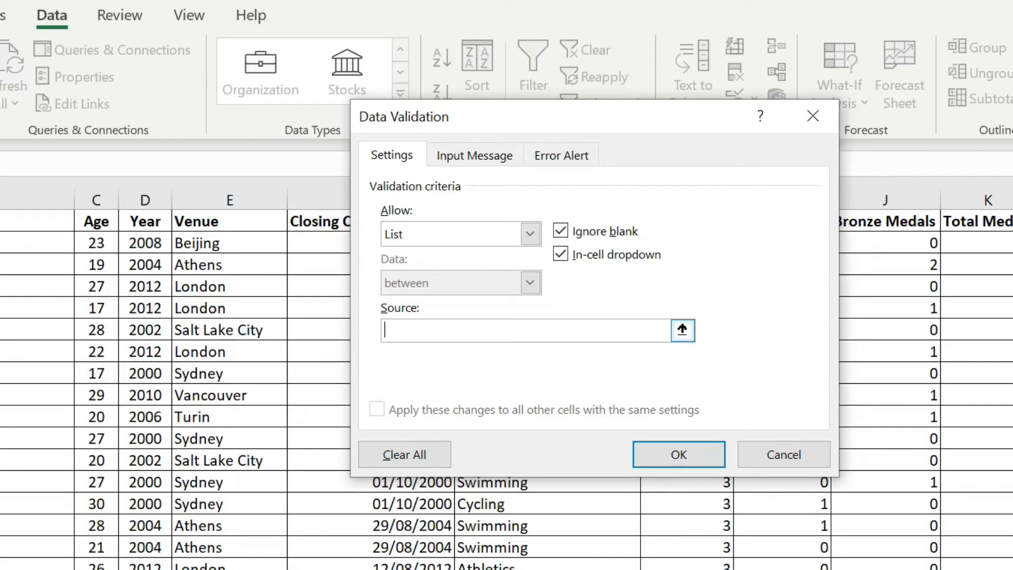
{"action": "type", "text": "Summer, Winter"}
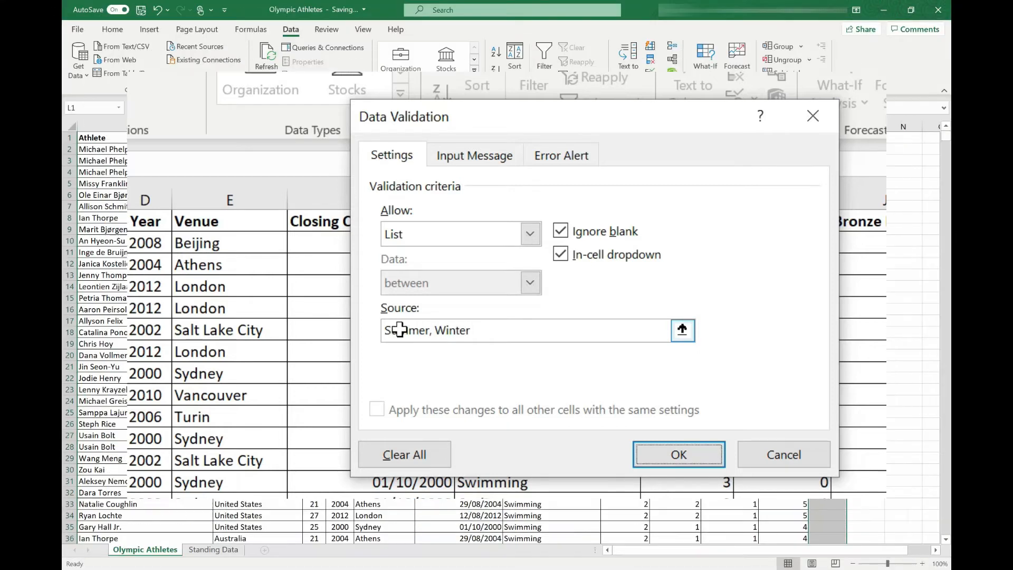
{"action": "key", "text": "Return"}
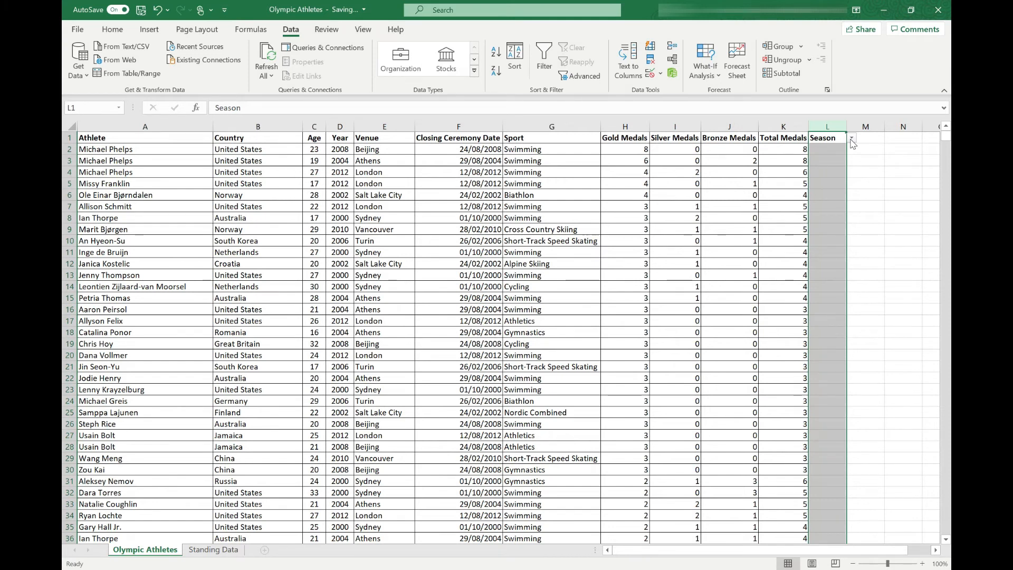
Step: Clear all data validation settings from the Season header cell L1
{"action": "left_click", "coordinate": [830, 137]}
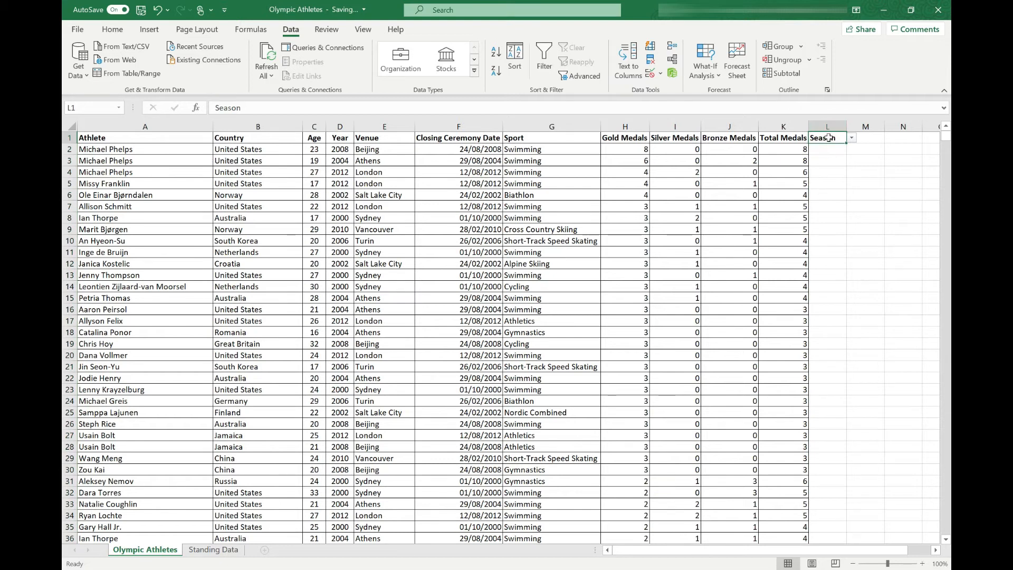
{"action": "left_click", "coordinate": [651, 74]}
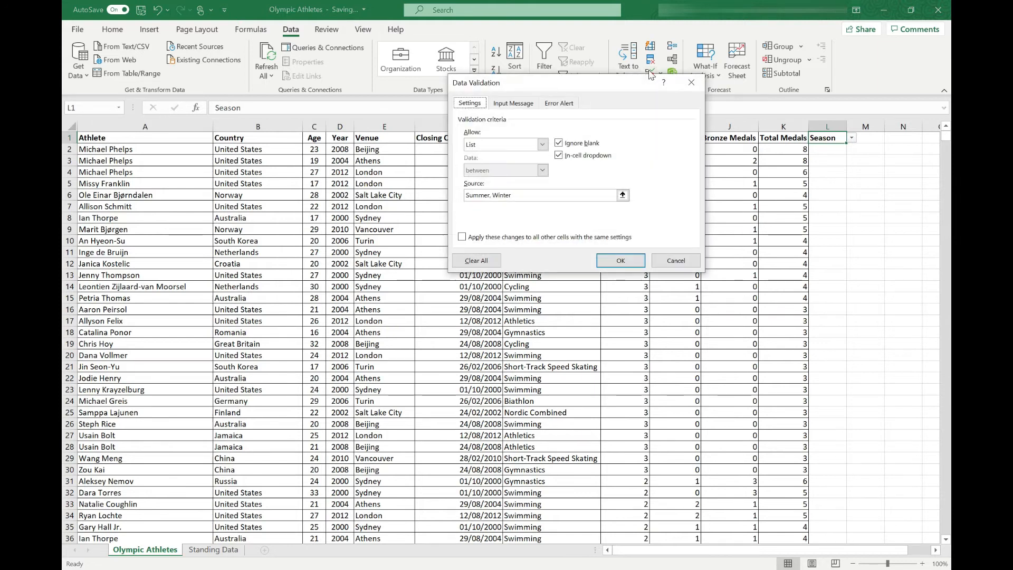
{"action": "left_click", "coordinate": [477, 261]}
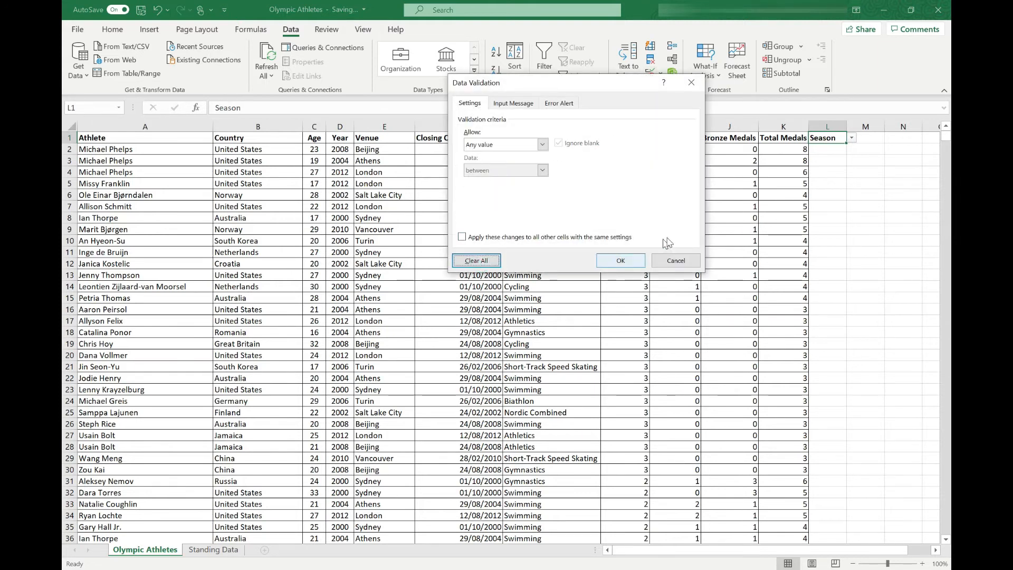
{"action": "left_click", "coordinate": [616, 261]}
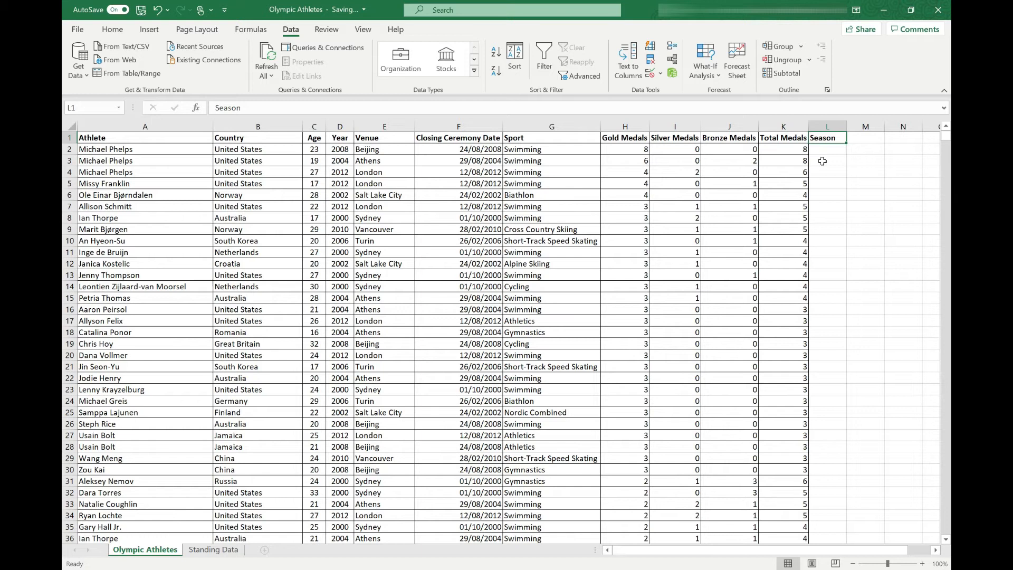
Step: Fill the Season cells from the validation list: Summer in L2 and L3, and Winter in L6
{"action": "left_click", "coordinate": [828, 150]}
{"action": "left_click", "coordinate": [851, 149]}
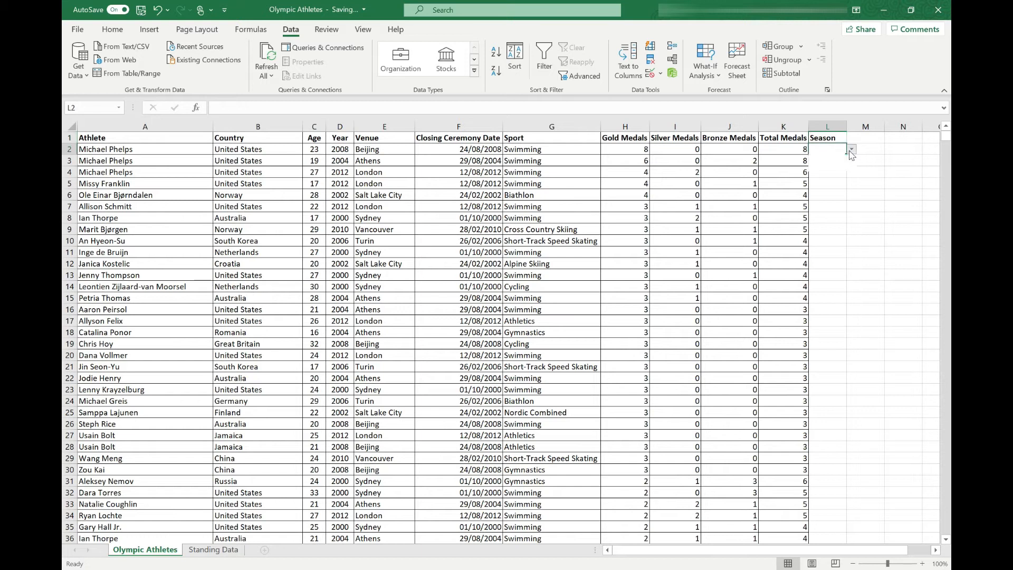
{"action": "left_click", "coordinate": [823, 159]}
{"action": "left_click", "coordinate": [843, 162]}
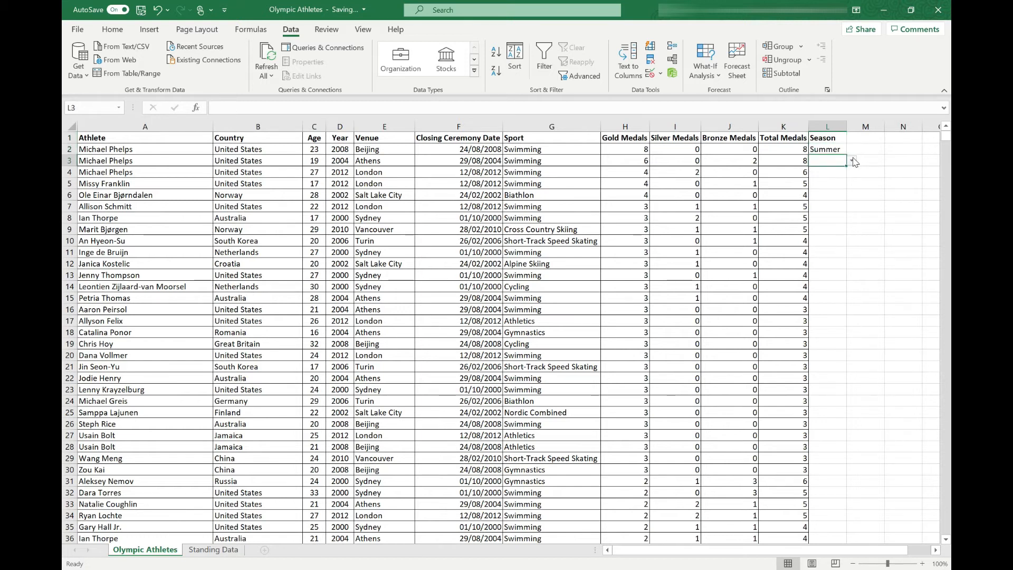
{"action": "left_click", "coordinate": [851, 161]}
{"action": "left_click", "coordinate": [832, 171]}
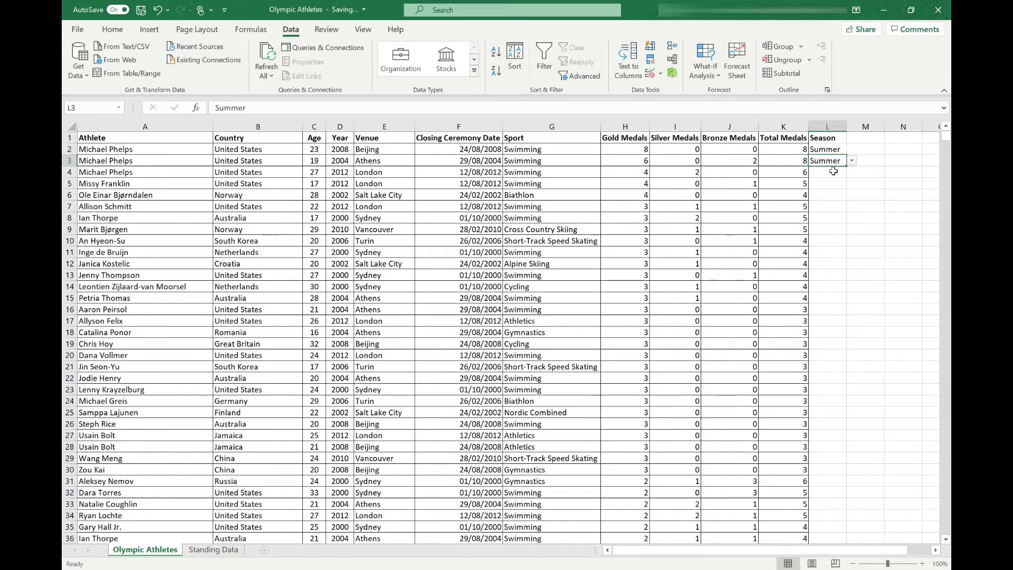
{"action": "left_click", "coordinate": [826, 194]}
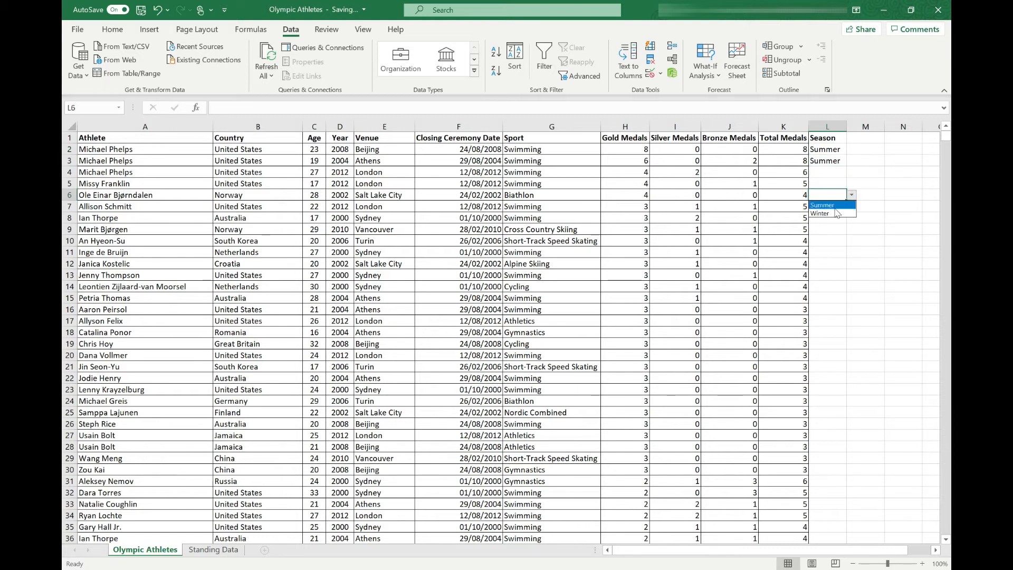
{"action": "type", "text": "Winter"}
Step: Test the list restriction by entering "Autumn" in cell L4, and cancel the entry
{"action": "left_click", "coordinate": [833, 173]}
{"action": "type", "text": "Autumn"}
{"action": "key", "text": "Return"}
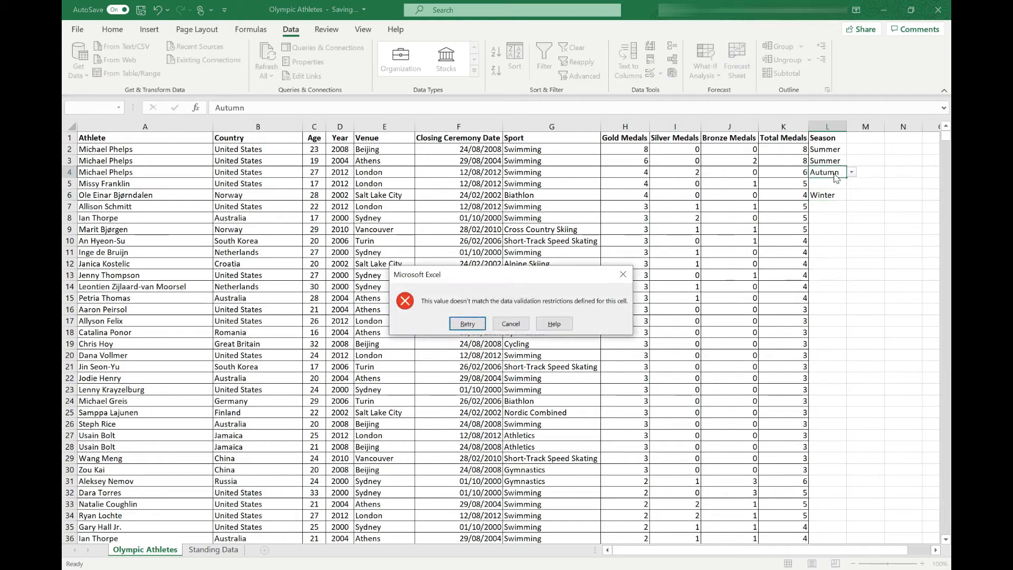
{"action": "left_click", "coordinate": [512, 325]}
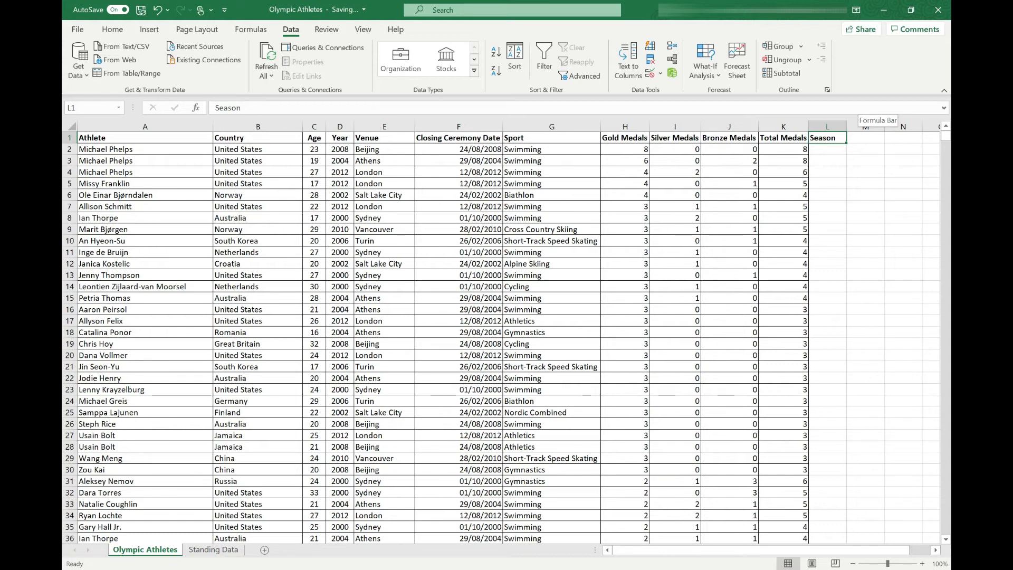
Step: Enter the list items "Summer" and "Winter" in cells N2 and N3
{"action": "left_click", "coordinate": [902, 148]}
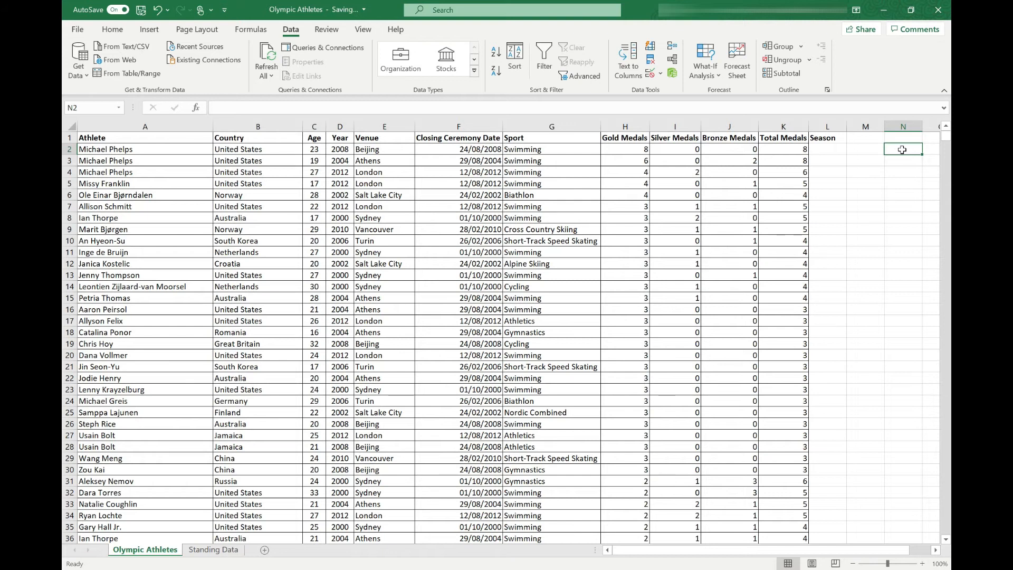
{"action": "type", "text": "Summer"}
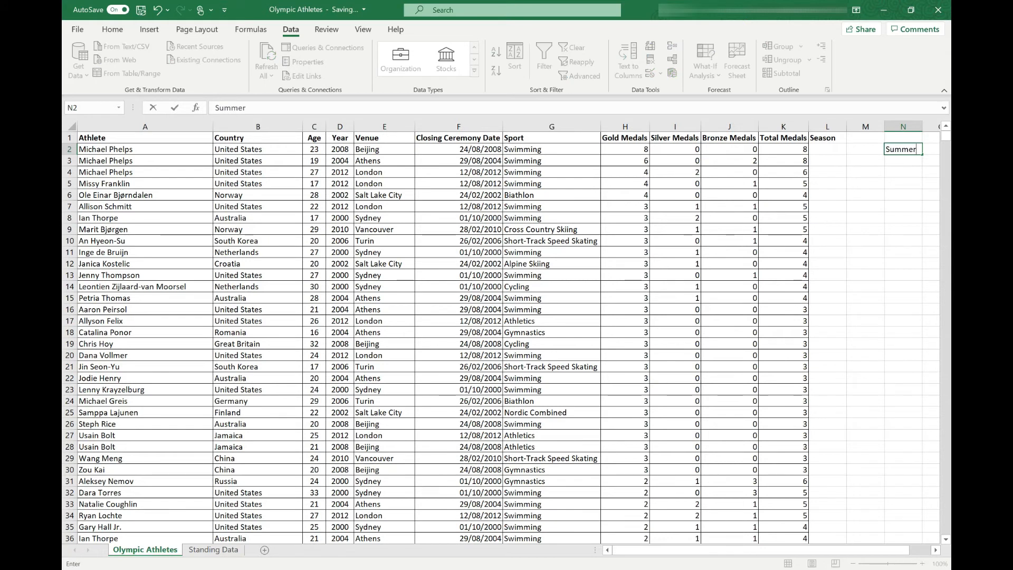
{"action": "key", "text": "Return"}
{"action": "type", "text": "Winter"}
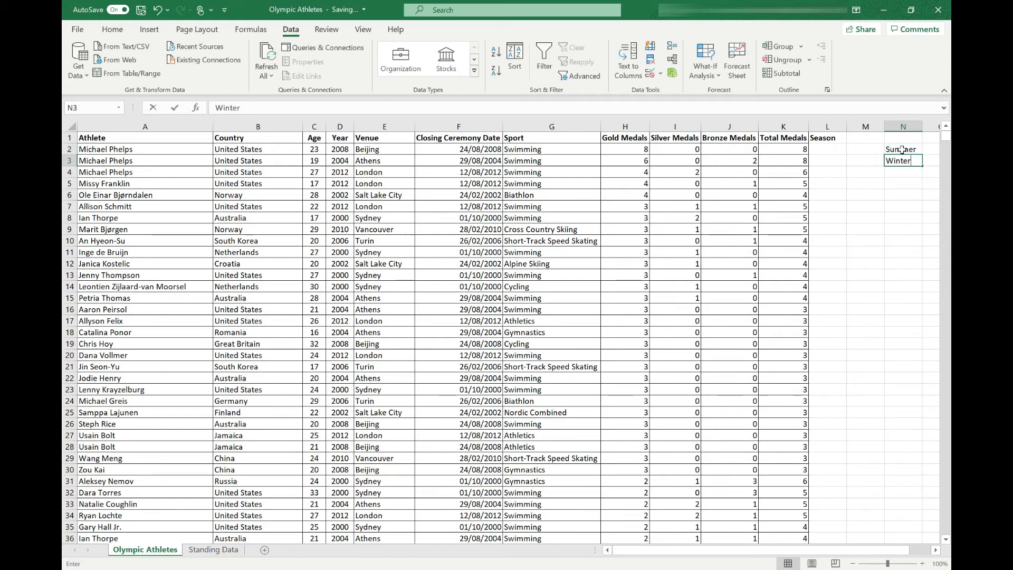
{"action": "key", "text": "Return"}
Step: Apply list data validation to the whole of column L, using the cell range =$N$2:$N$3 as the source
{"action": "left_click", "coordinate": [831, 126]}
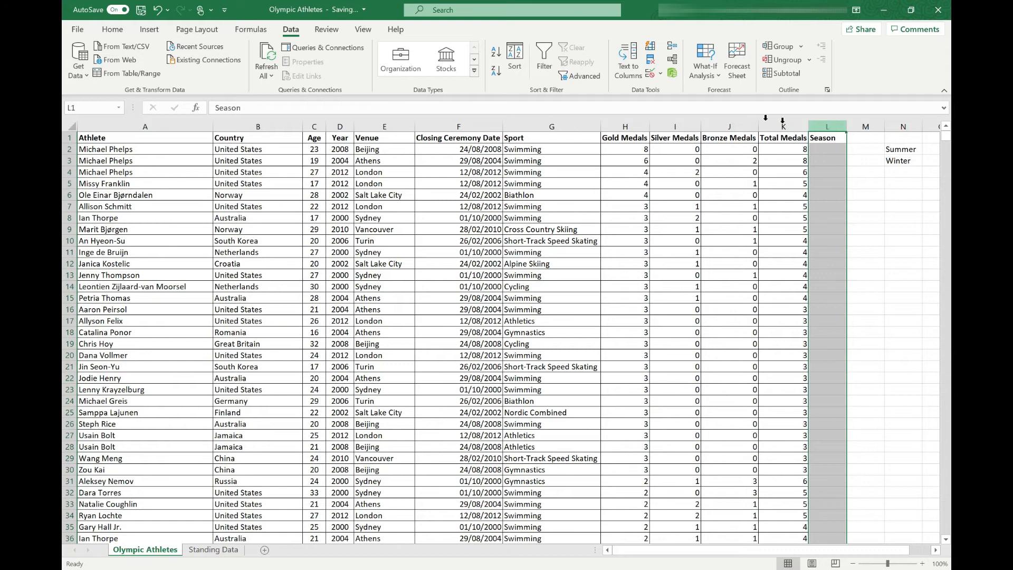
{"action": "left_click", "coordinate": [649, 73]}
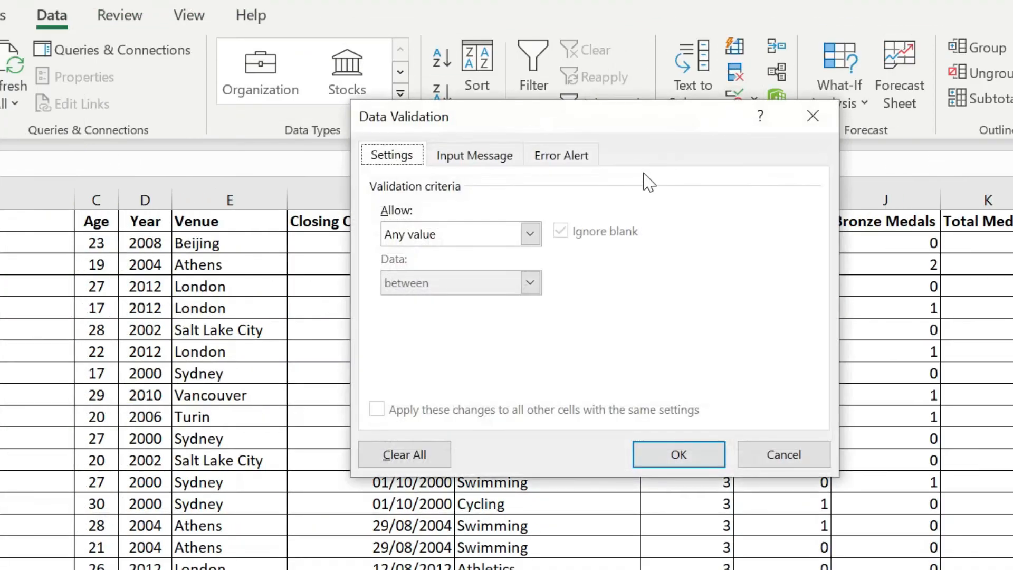
{"action": "left_click", "coordinate": [530, 234]}
{"action": "left_click", "coordinate": [428, 302]}
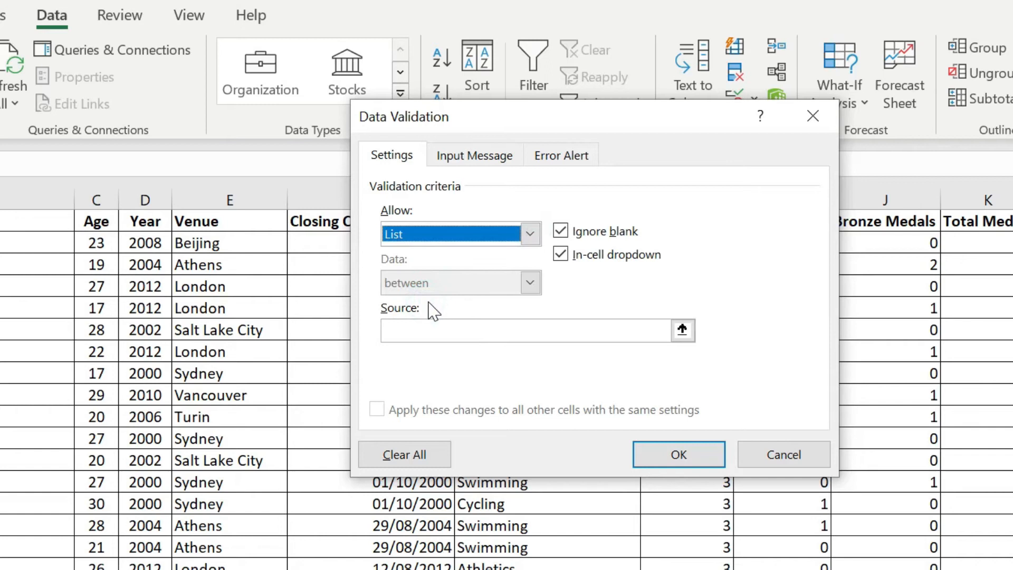
{"action": "left_click", "coordinate": [682, 331]}
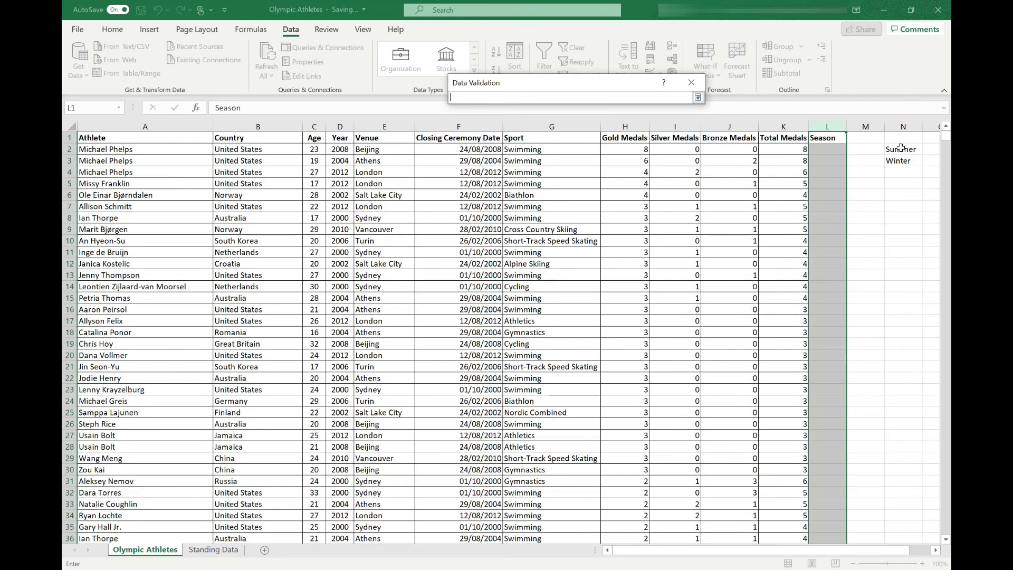
{"action": "left_click_drag", "start_coordinate": [900, 148], "coordinate": [904, 164]}
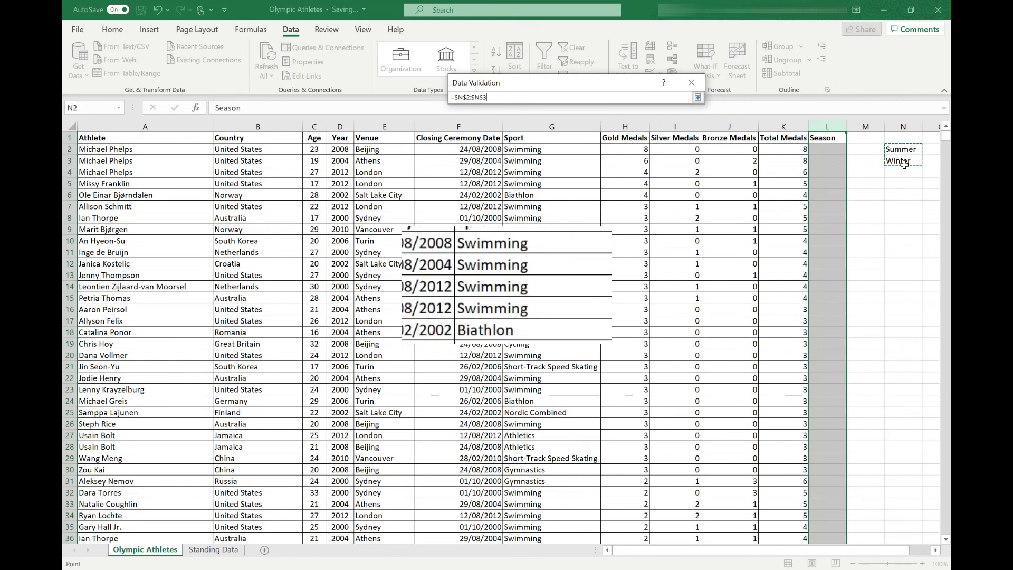
{"action": "key", "text": "Return"}
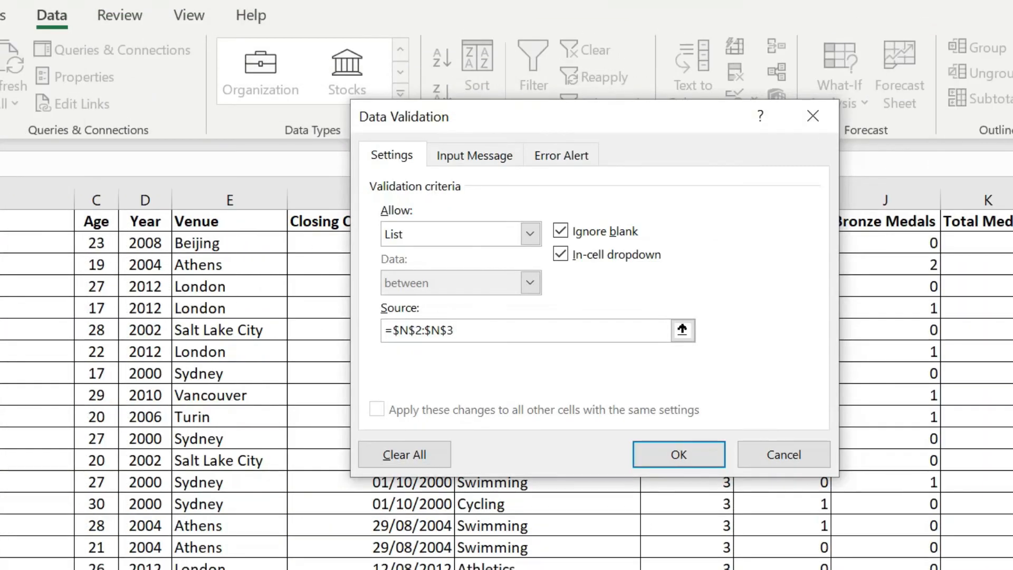
{"action": "left_click", "coordinate": [682, 452]}
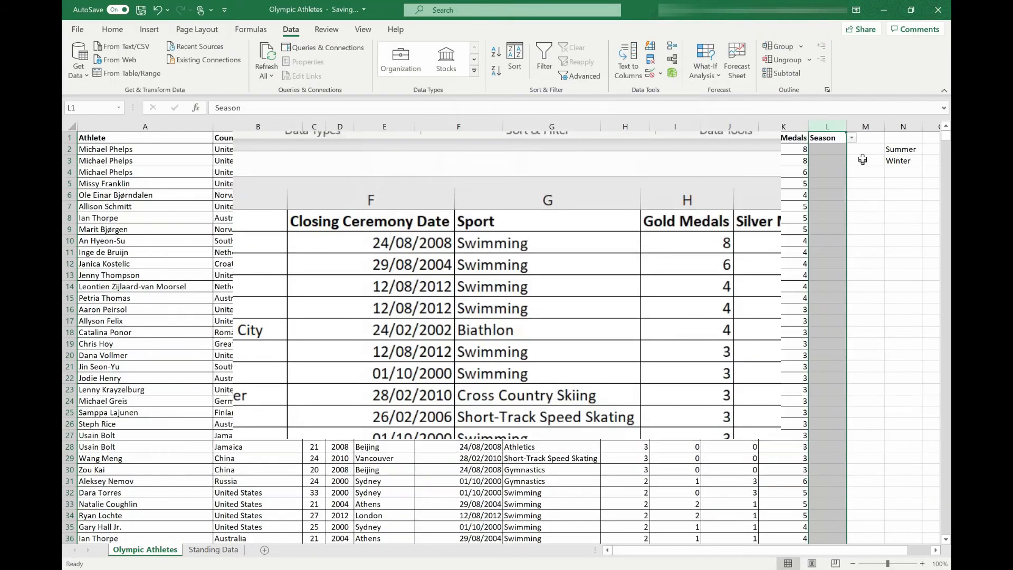
Step: Remove the range-based list validation from the Season header in cell L1
{"action": "left_click", "coordinate": [838, 138]}
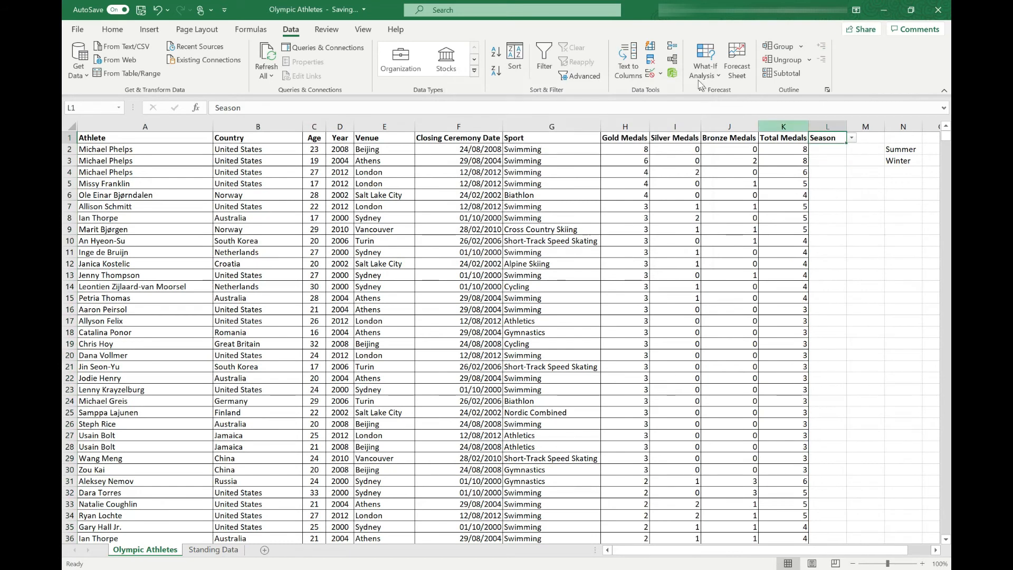
{"action": "left_click", "coordinate": [651, 73]}
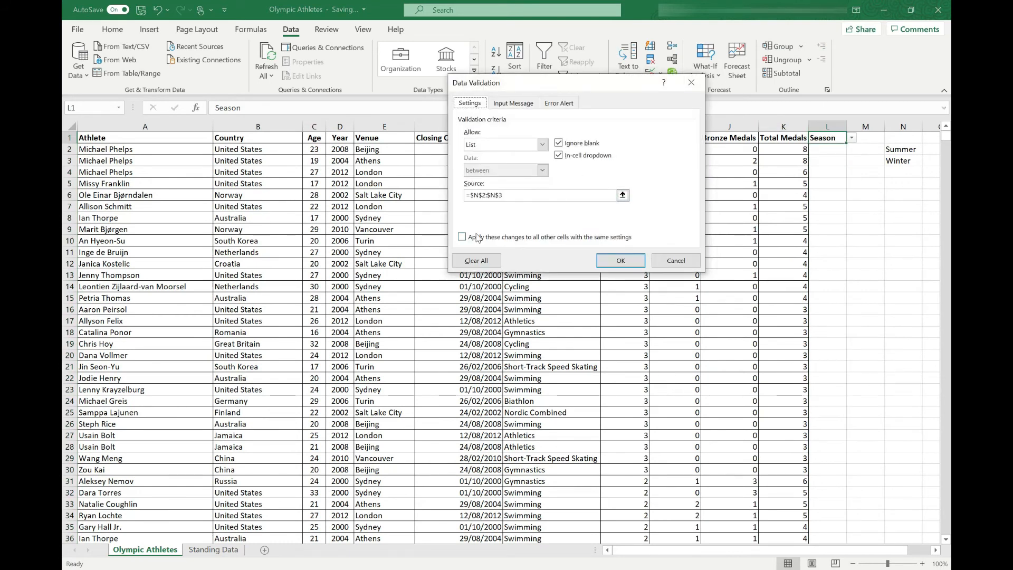
{"action": "left_click", "coordinate": [476, 260]}
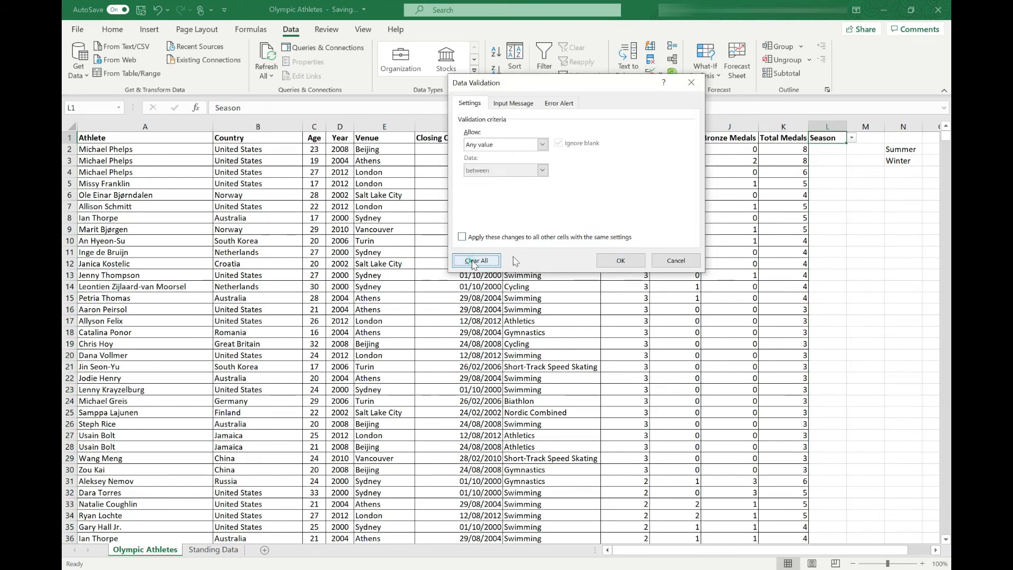
{"action": "left_click", "coordinate": [635, 258]}
Step: Choose Summer from the validation list for cells L2 and L3
{"action": "left_click", "coordinate": [827, 149]}
{"action": "left_click", "coordinate": [851, 149]}
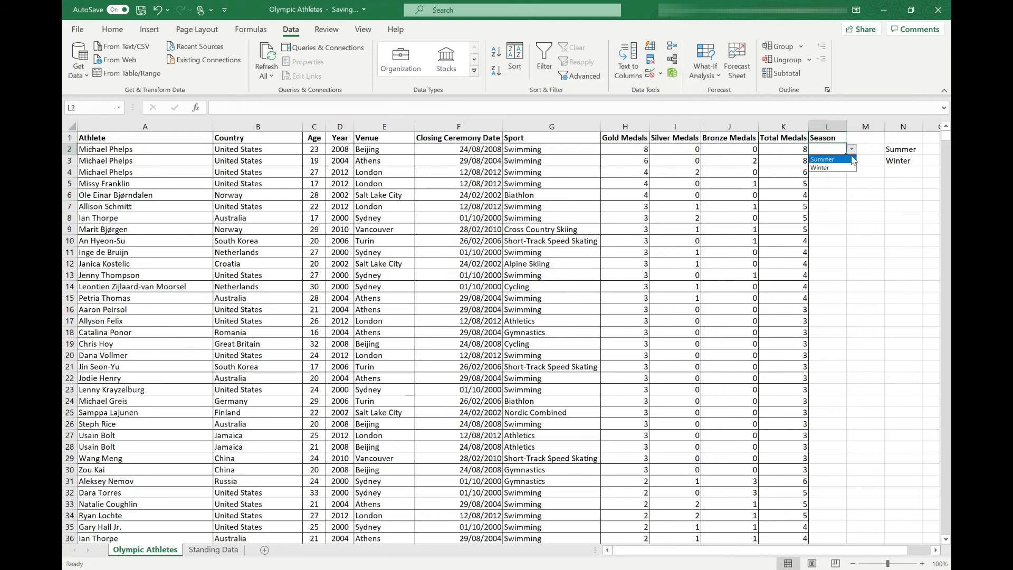
{"action": "left_click", "coordinate": [835, 160]}
{"action": "left_click", "coordinate": [827, 161]}
{"action": "left_click", "coordinate": [851, 160]}
{"action": "left_click", "coordinate": [828, 171]}
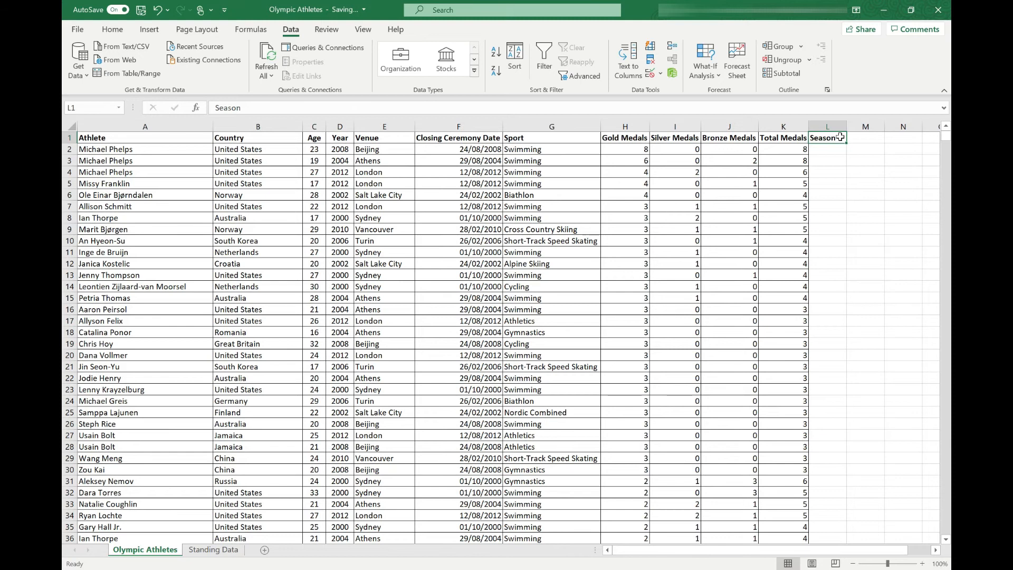
Step: Enter "Summer" and "Winter" in cells A1 and A2 of the Standing Data sheet, and return to the Olympic Athletes sheet
{"action": "left_click", "coordinate": [219, 554]}
{"action": "type", "text": "Summer"}
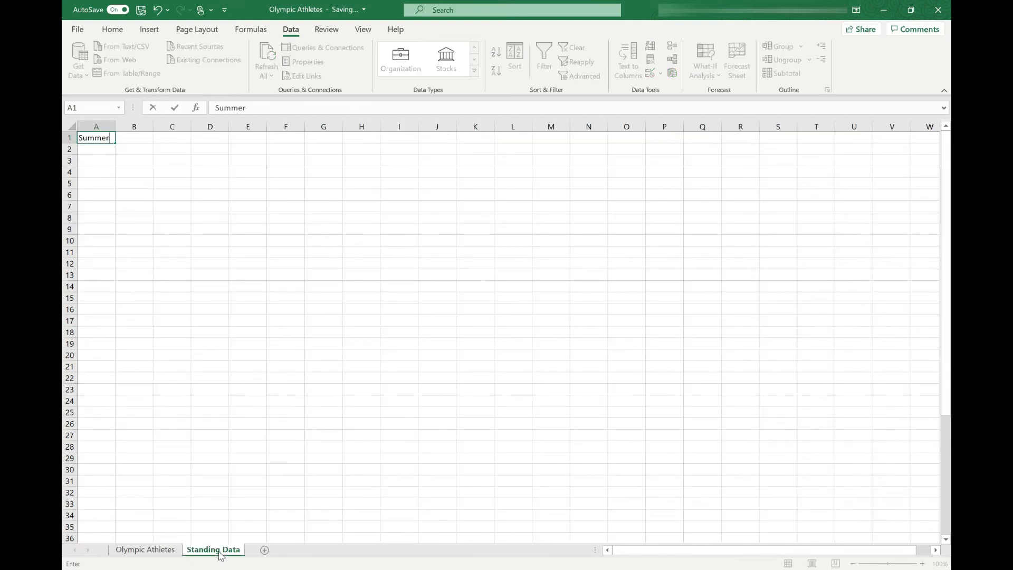
{"action": "key", "text": "Return"}
{"action": "type", "text": "ter"}
{"action": "key", "text": "Return"}
{"action": "left_click", "coordinate": [157, 551]}
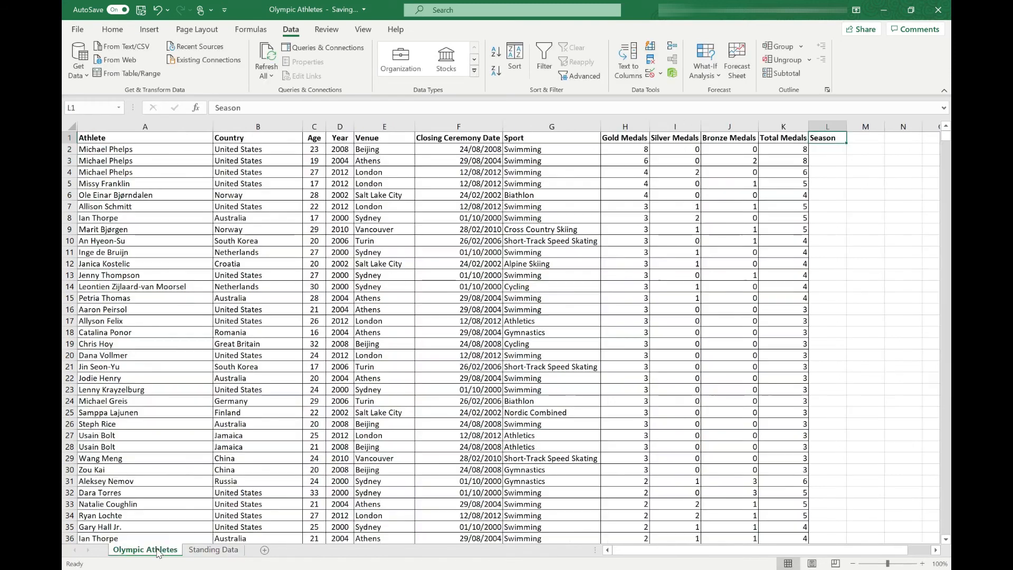
Step: Apply list data validation to the whole of column L, using ='Standing Data'!$A$1:$A$2 as the source
{"action": "left_click", "coordinate": [836, 124]}
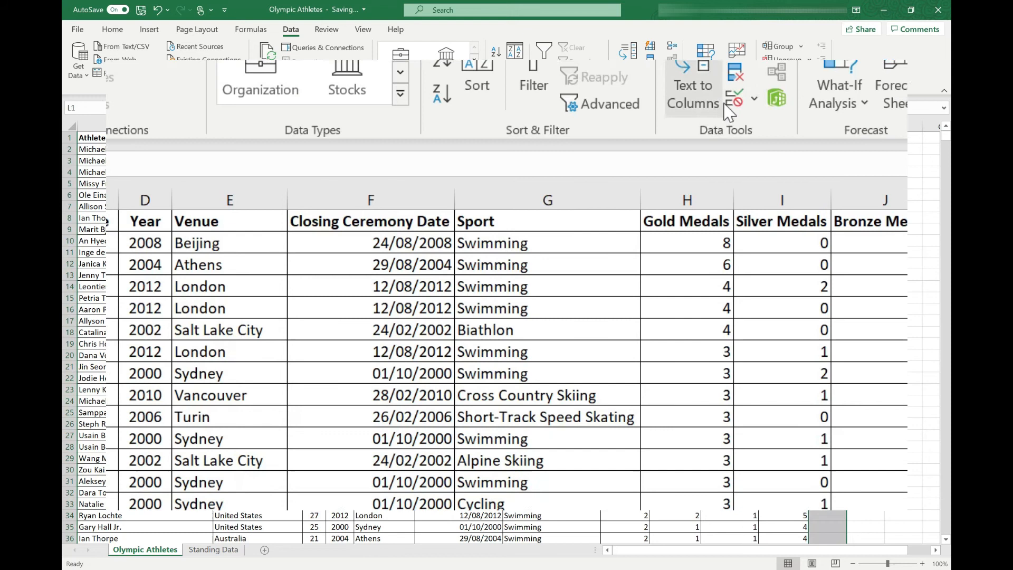
{"action": "left_click", "coordinate": [651, 72]}
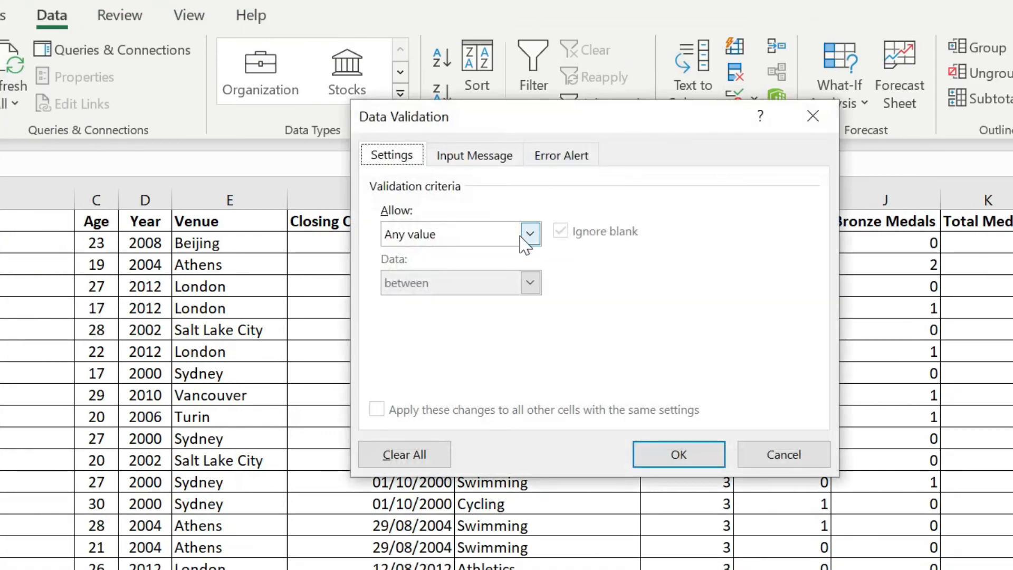
{"action": "left_click", "coordinate": [522, 238]}
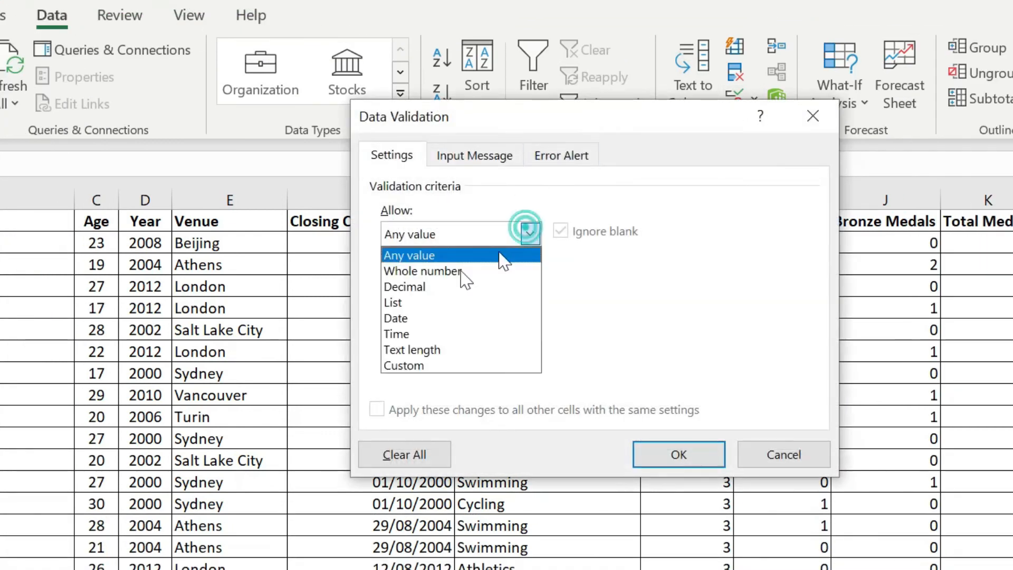
{"action": "left_click", "coordinate": [420, 298]}
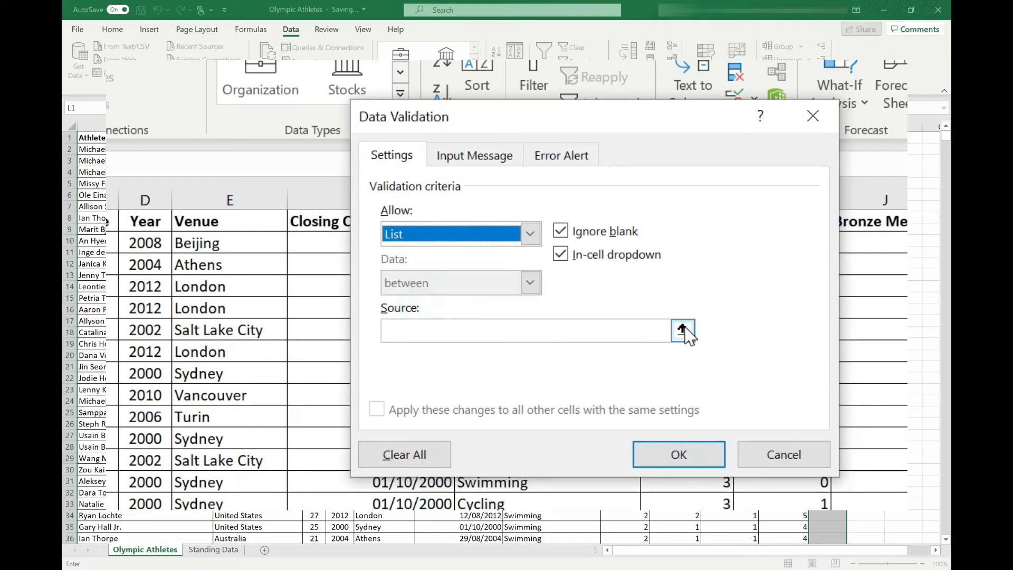
{"action": "left_click", "coordinate": [683, 330]}
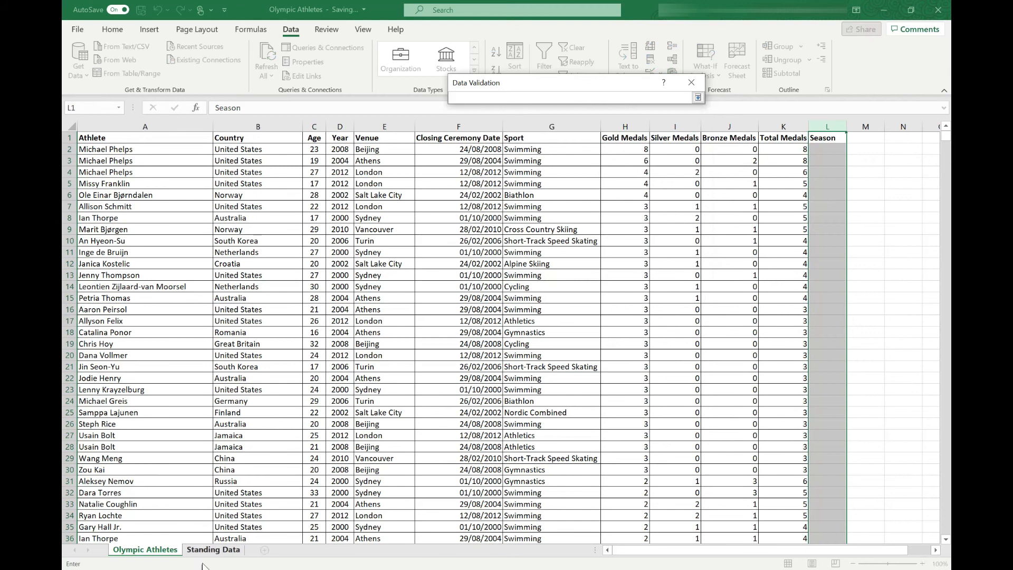
{"action": "left_click", "coordinate": [213, 549]}
{"action": "left_click_drag", "start_coordinate": [97, 139], "coordinate": [102, 150]}
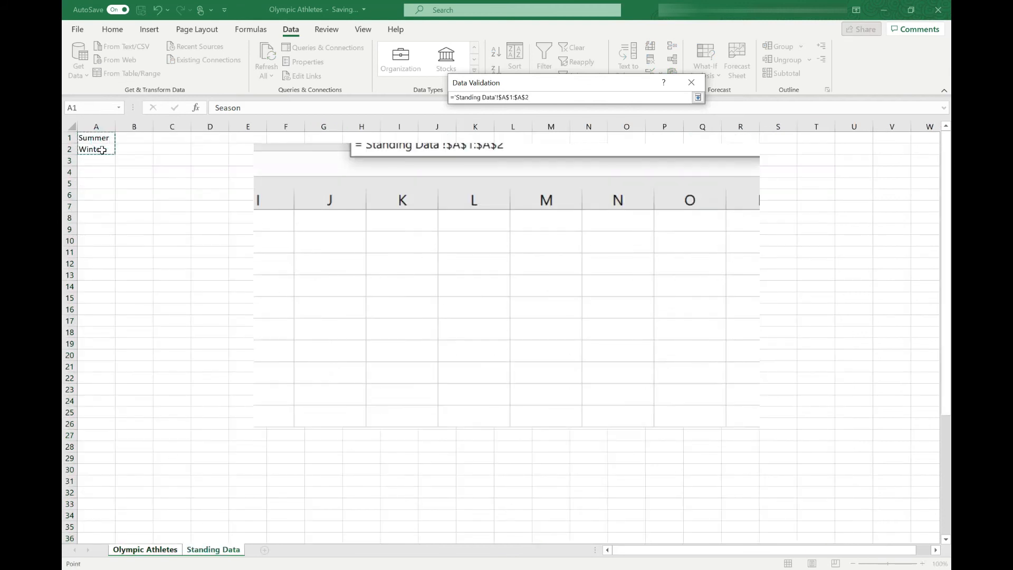
{"action": "key", "text": "Return"}
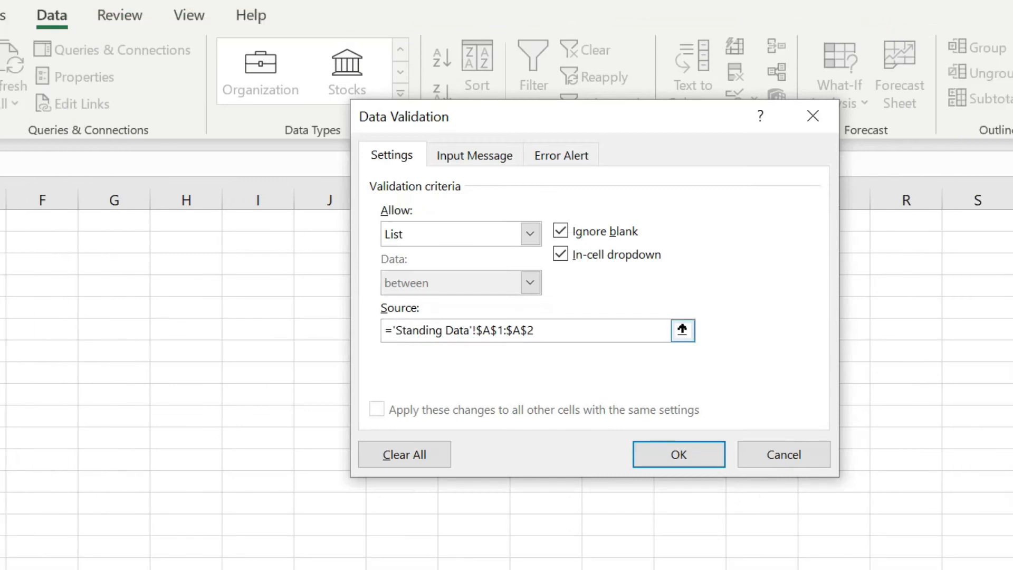
{"action": "left_click", "coordinate": [672, 463]}
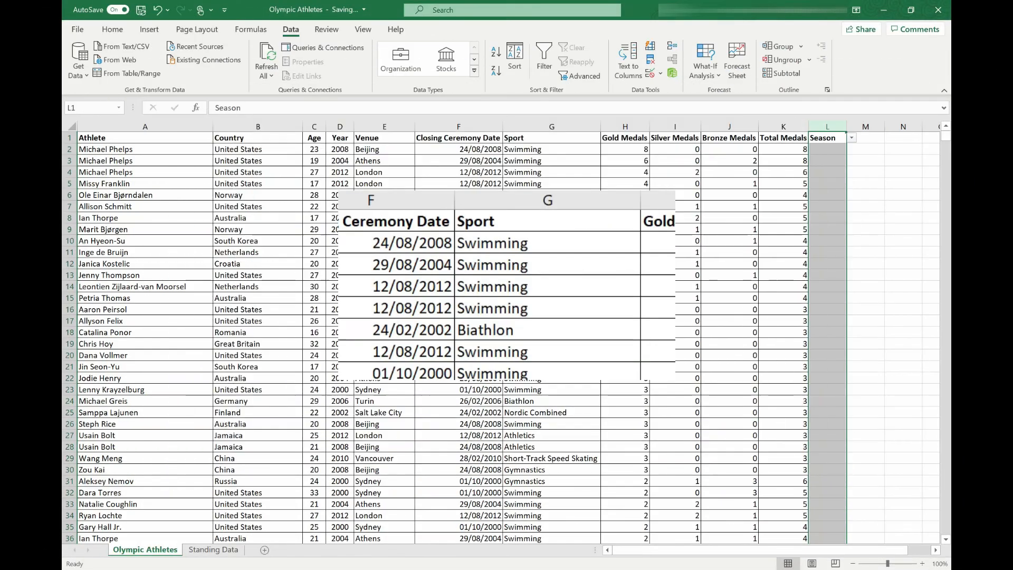
Step: Clear the list validation from the Season header in cell L1
{"action": "left_click", "coordinate": [837, 138]}
{"action": "left_click", "coordinate": [650, 72]}
{"action": "left_click", "coordinate": [485, 261]}
{"action": "left_click", "coordinate": [620, 261]}
Step: Select Summer from the dropdown list in cells L2 and L3
{"action": "left_click", "coordinate": [840, 150]}
{"action": "left_click", "coordinate": [852, 150]}
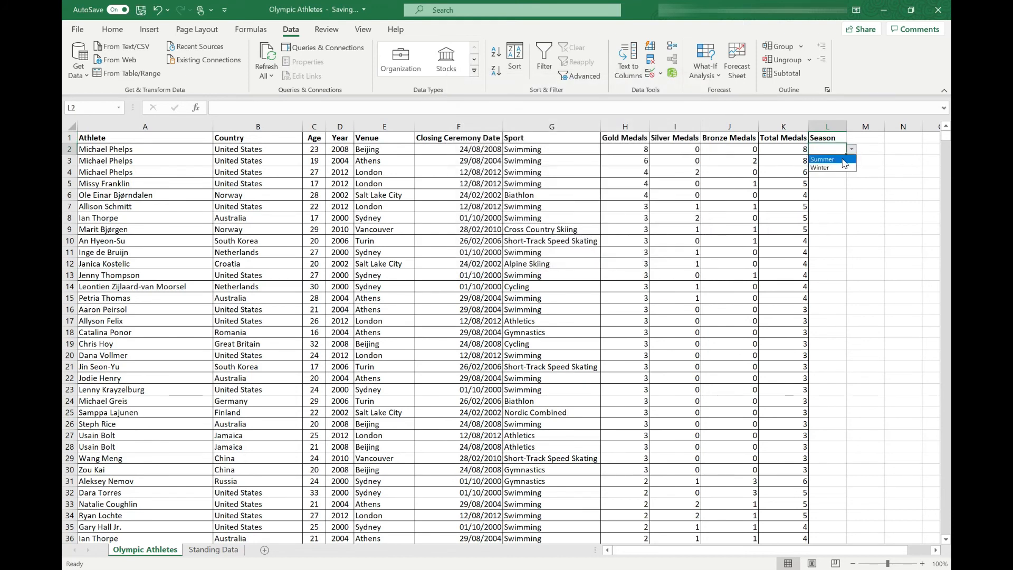
{"action": "left_click", "coordinate": [843, 161]}
{"action": "key", "text": "Return"}
{"action": "left_click", "coordinate": [852, 161]}
{"action": "left_click", "coordinate": [843, 172]}
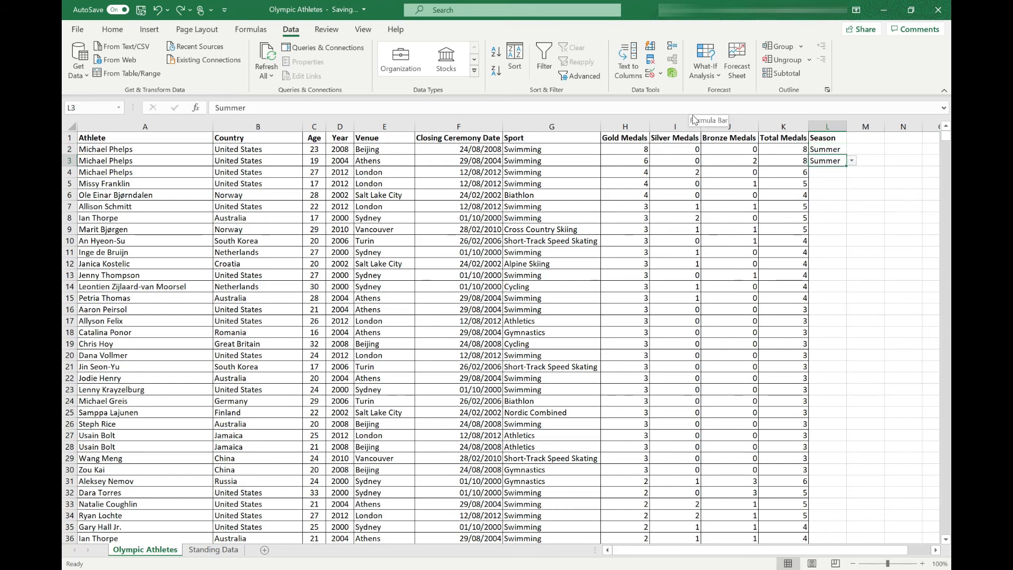
Step: Enter "Autumn" in cell A3 of the Standing Data sheet and check the dropdown options in cell L4 of Olympic Athletes
{"action": "left_click", "coordinate": [211, 550]}
{"action": "type", "text": "Autumn"}
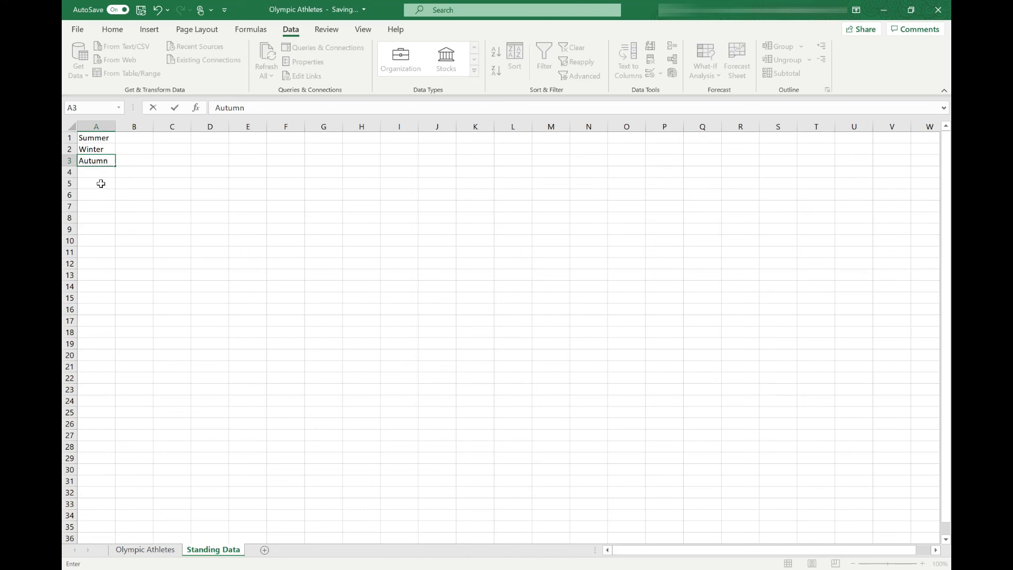
{"action": "key", "text": "Return"}
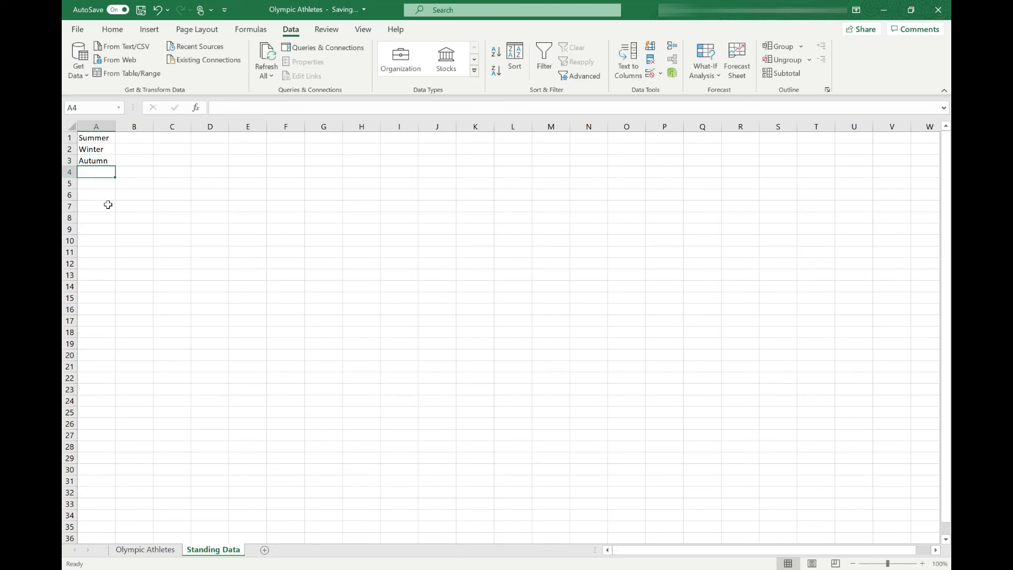
{"action": "left_click", "coordinate": [148, 550]}
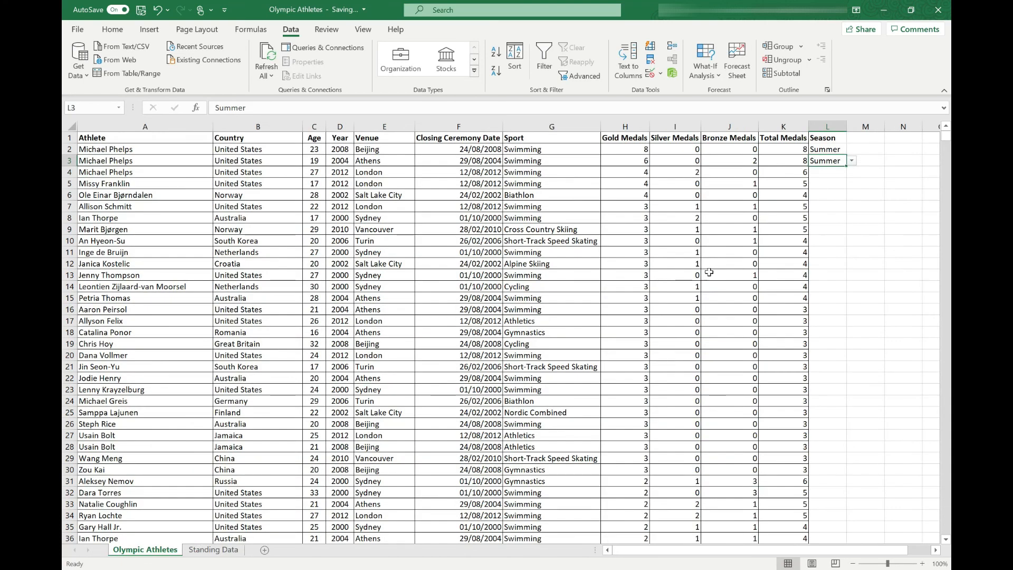
{"action": "left_click", "coordinate": [831, 176]}
{"action": "left_click", "coordinate": [852, 172]}
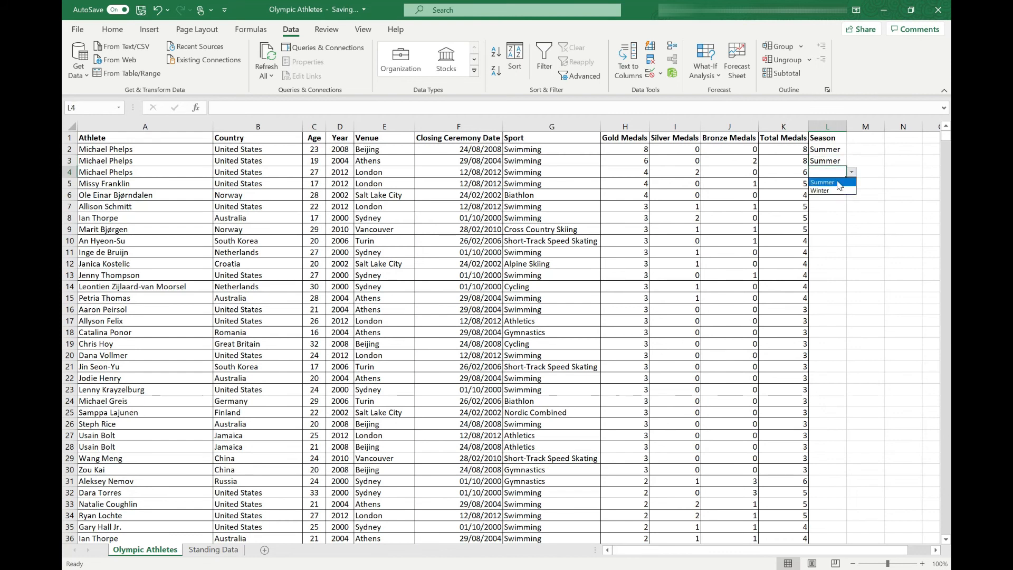
Step: Move Autumn between Summer and Winter in column A of Standing Data, and check the L4 dropdown on Olympic Athletes again
{"action": "left_click", "coordinate": [203, 552]}
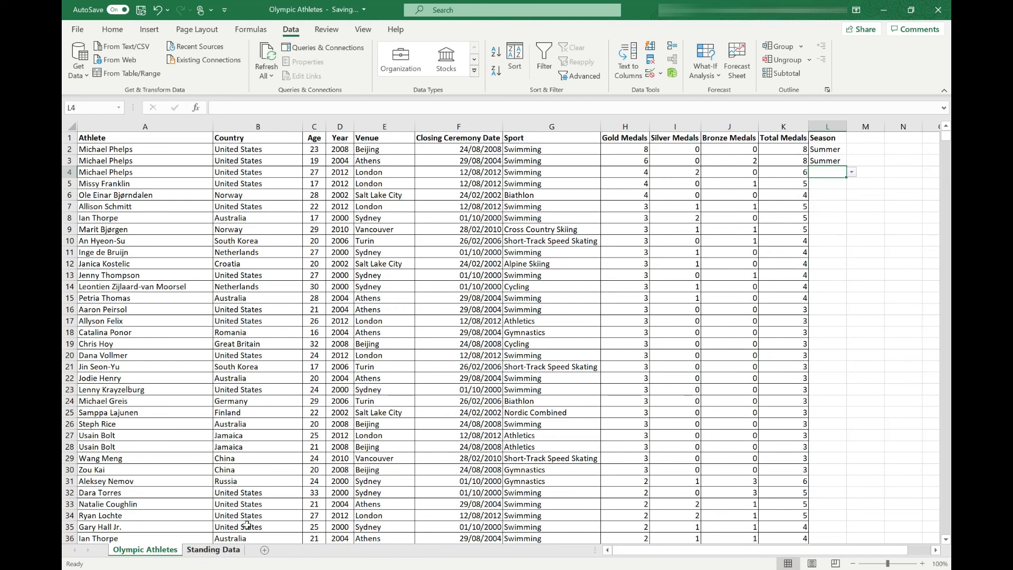
{"action": "left_click", "coordinate": [210, 550]}
{"action": "left_click_drag", "start_coordinate": [102, 138], "coordinate": [102, 148]}
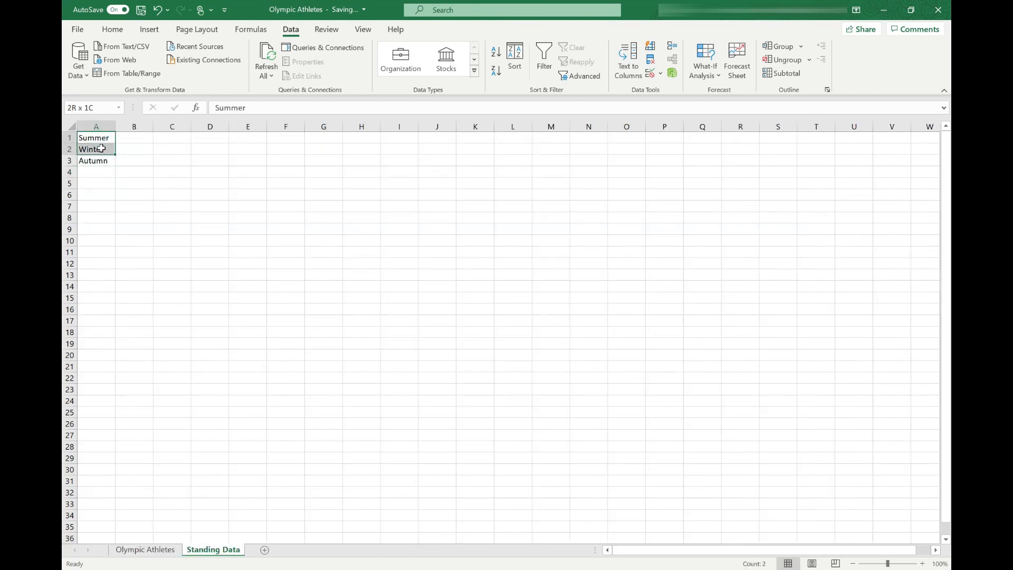
{"action": "left_click", "coordinate": [98, 173]}
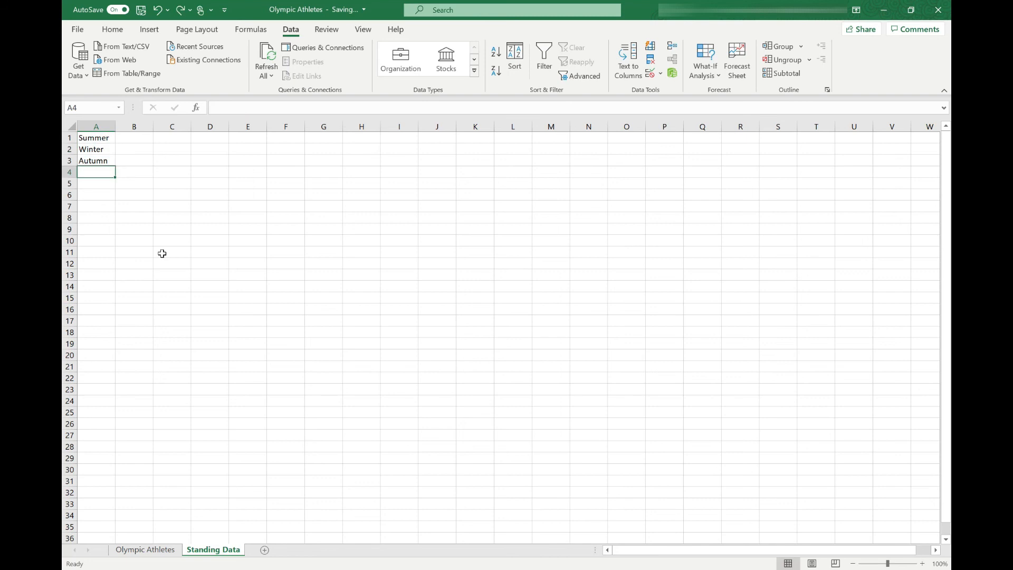
{"action": "left_click", "coordinate": [102, 159]}
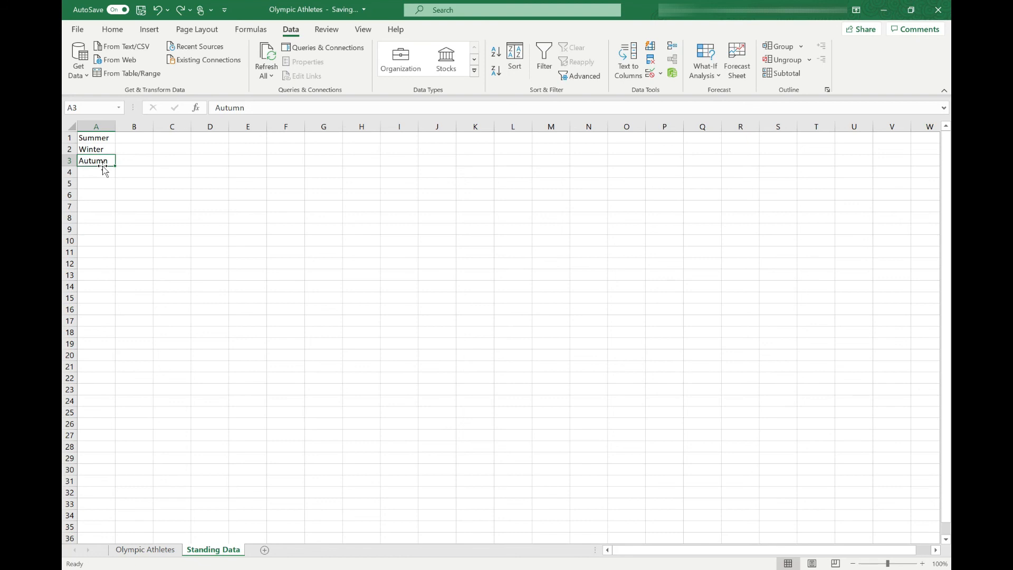
{"action": "left_click_drag", "start_coordinate": [104, 168], "coordinate": [102, 146]}
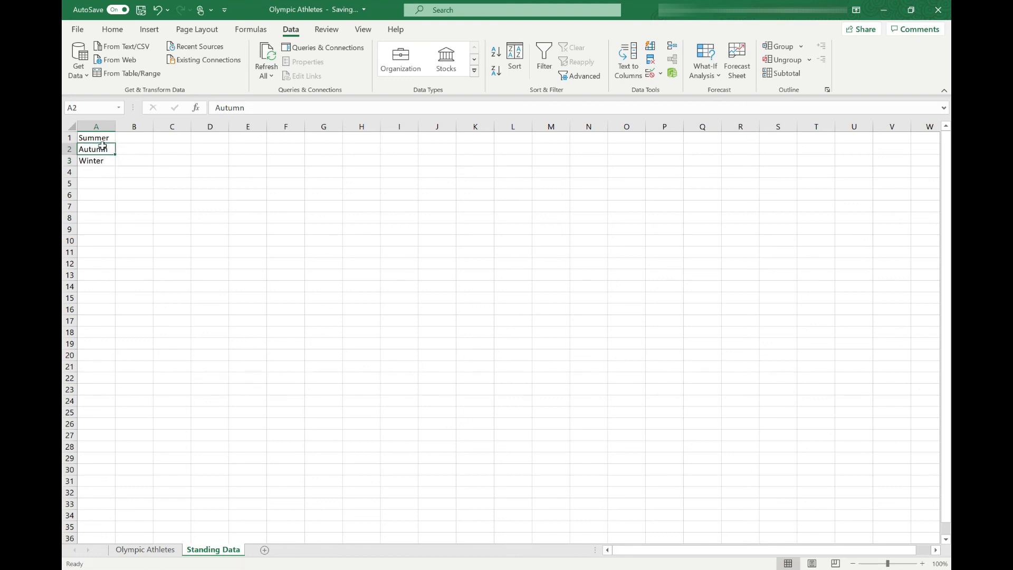
{"action": "left_click", "coordinate": [122, 549]}
{"action": "left_click", "coordinate": [851, 174]}
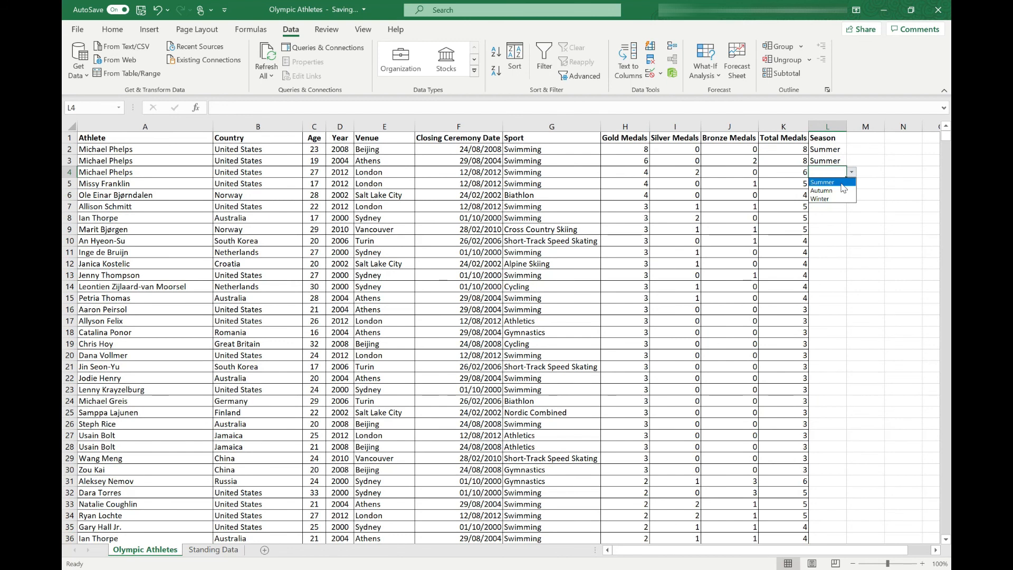